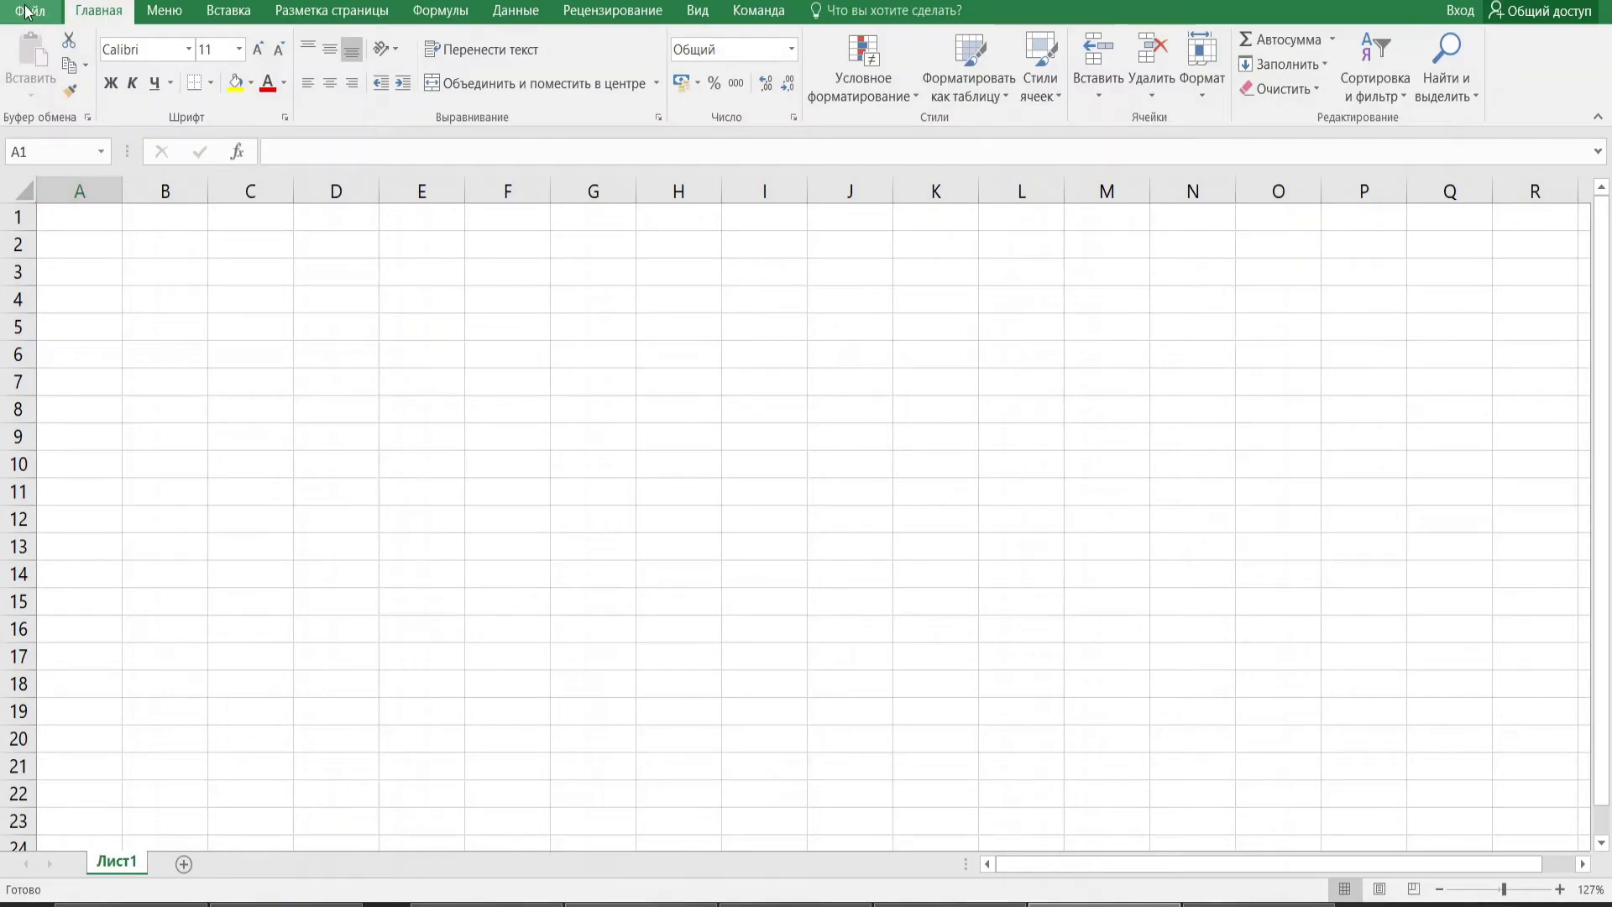
- Enable the Поиск решения add-in through the Excel add-ins management in the program options
click(28, 12)
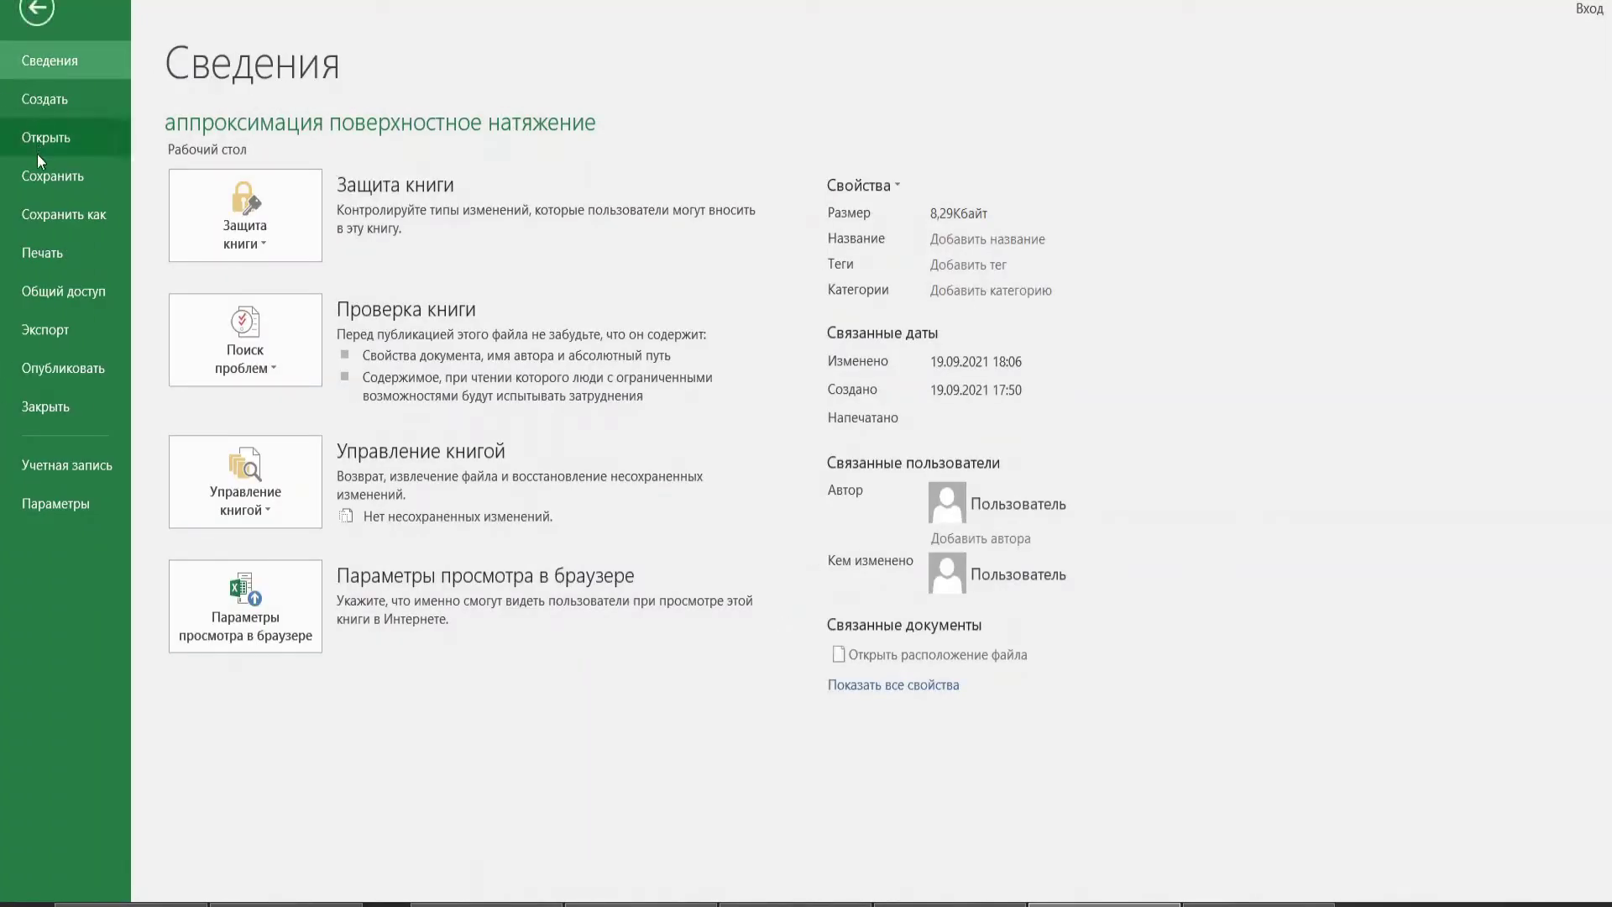
click(57, 498)
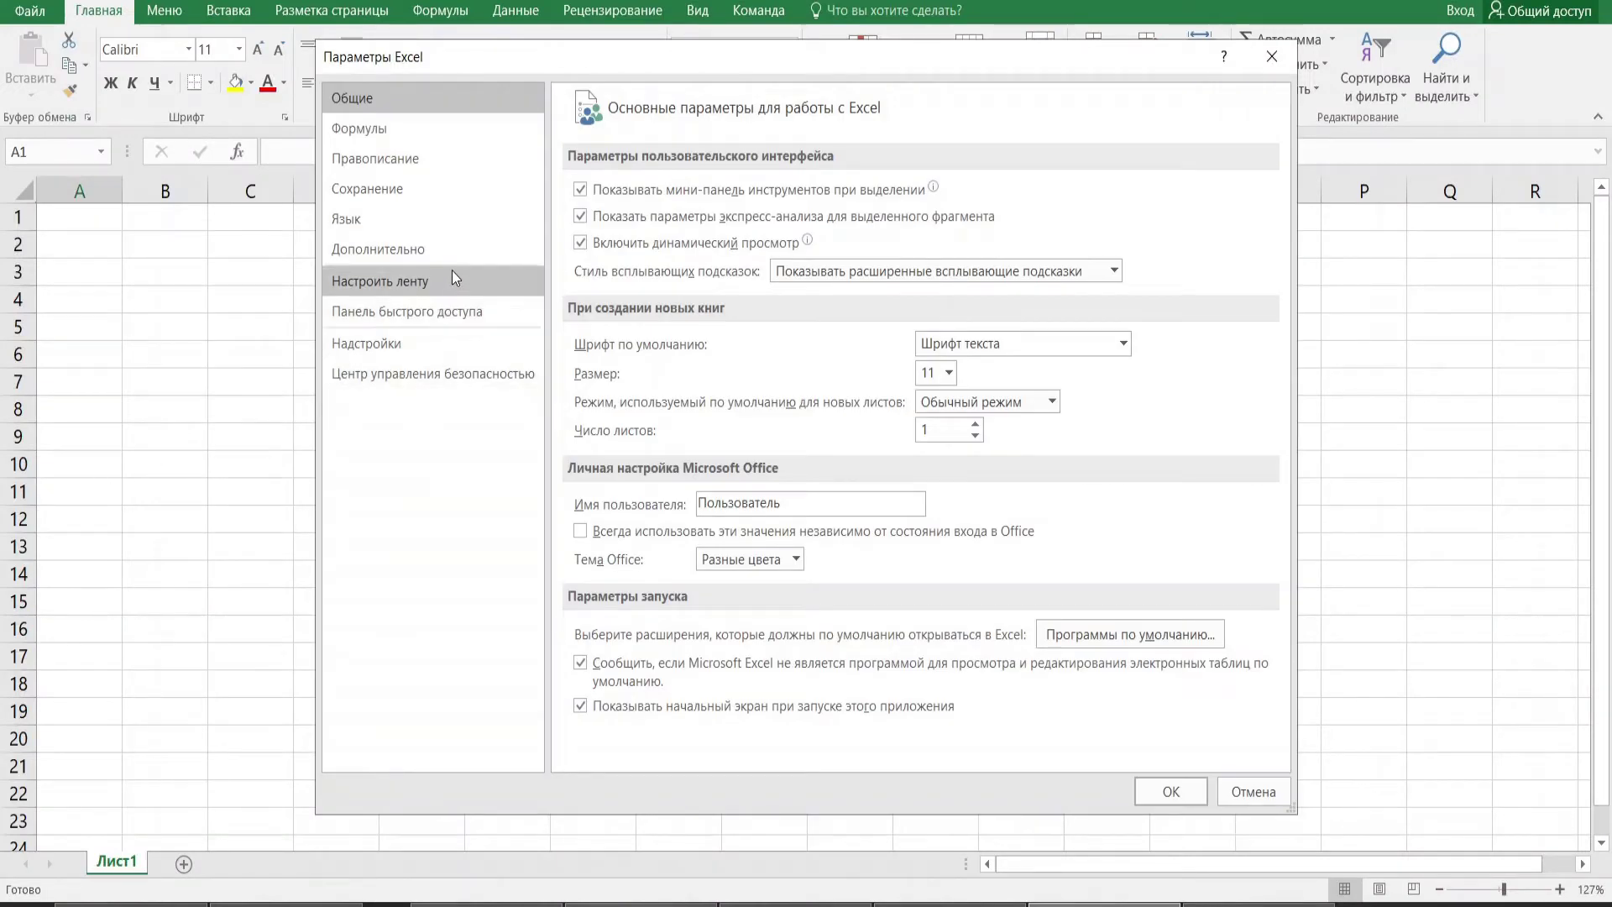
click(445, 346)
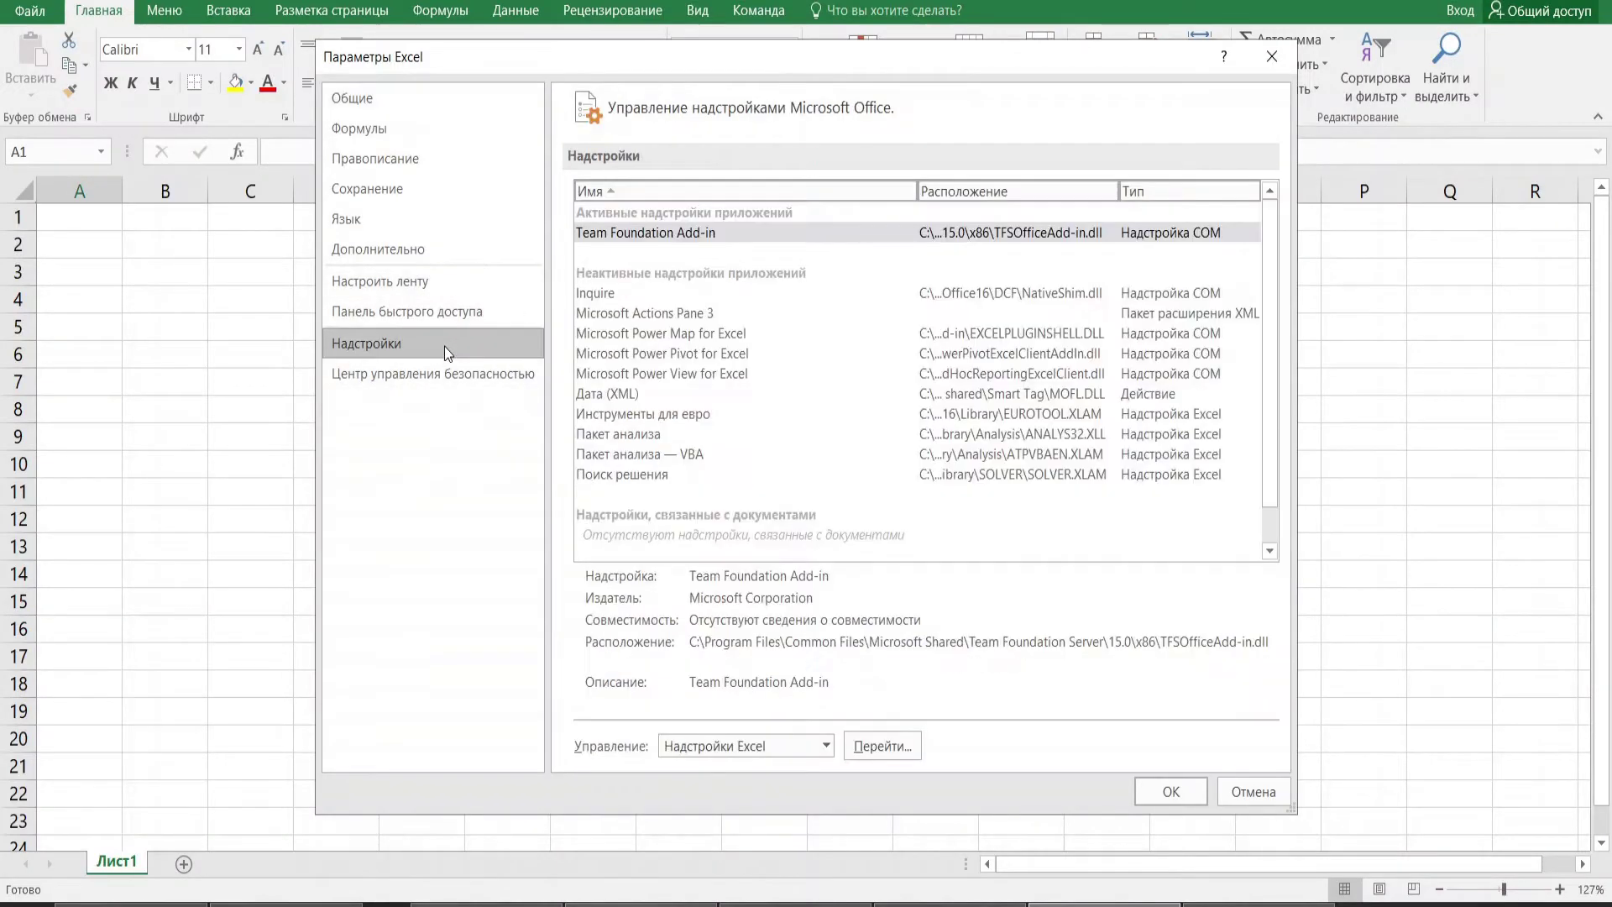
click(828, 745)
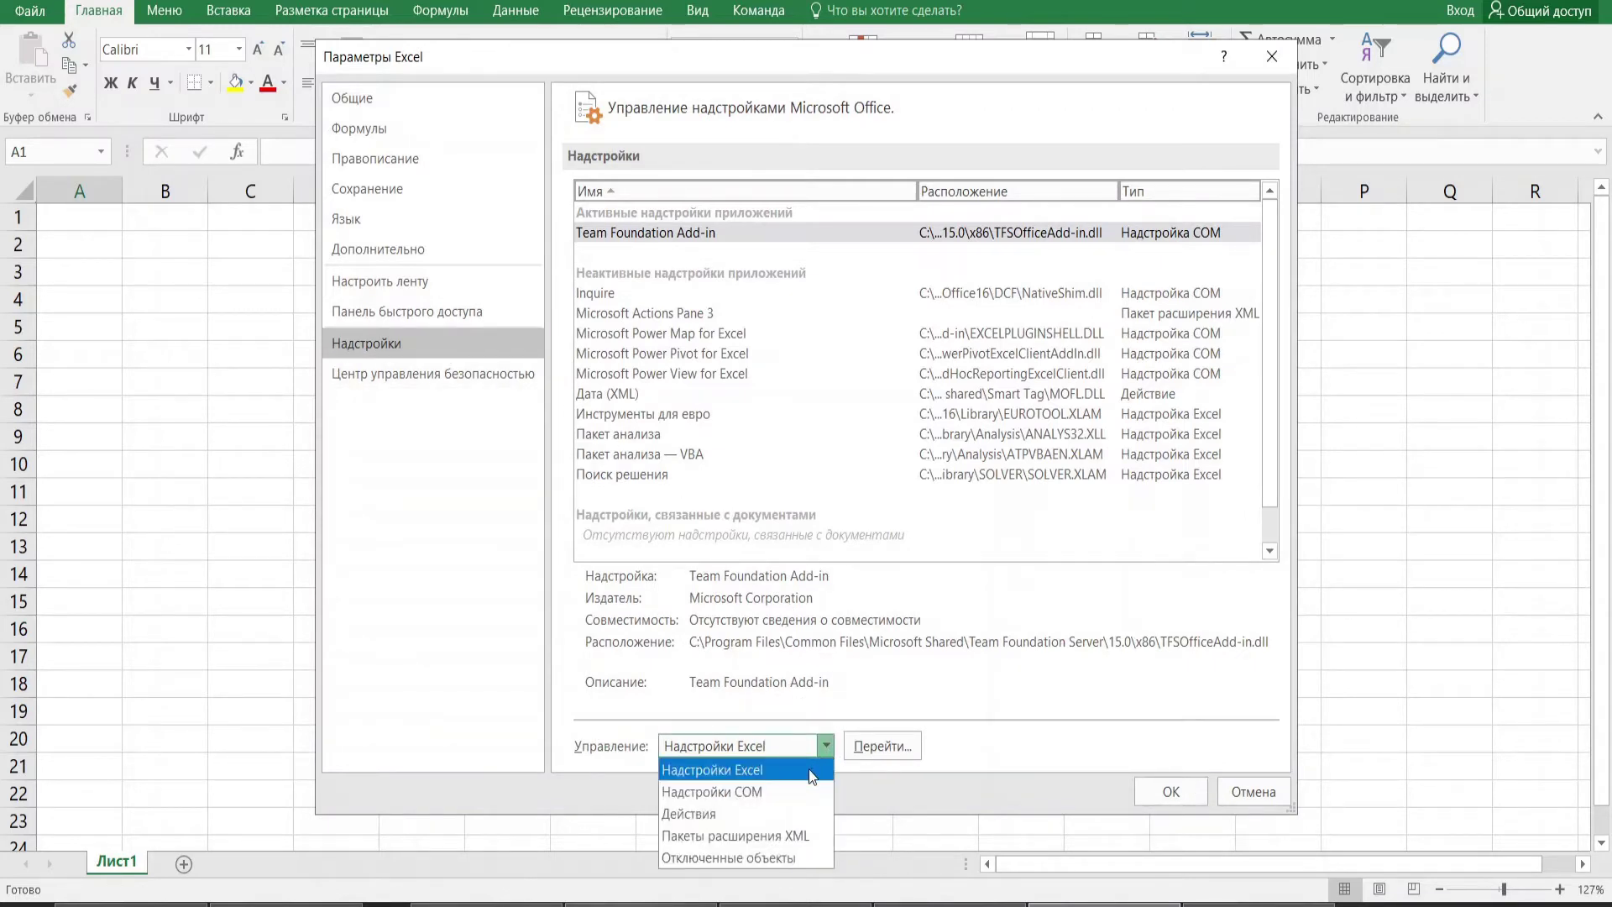
click(811, 772)
click(897, 746)
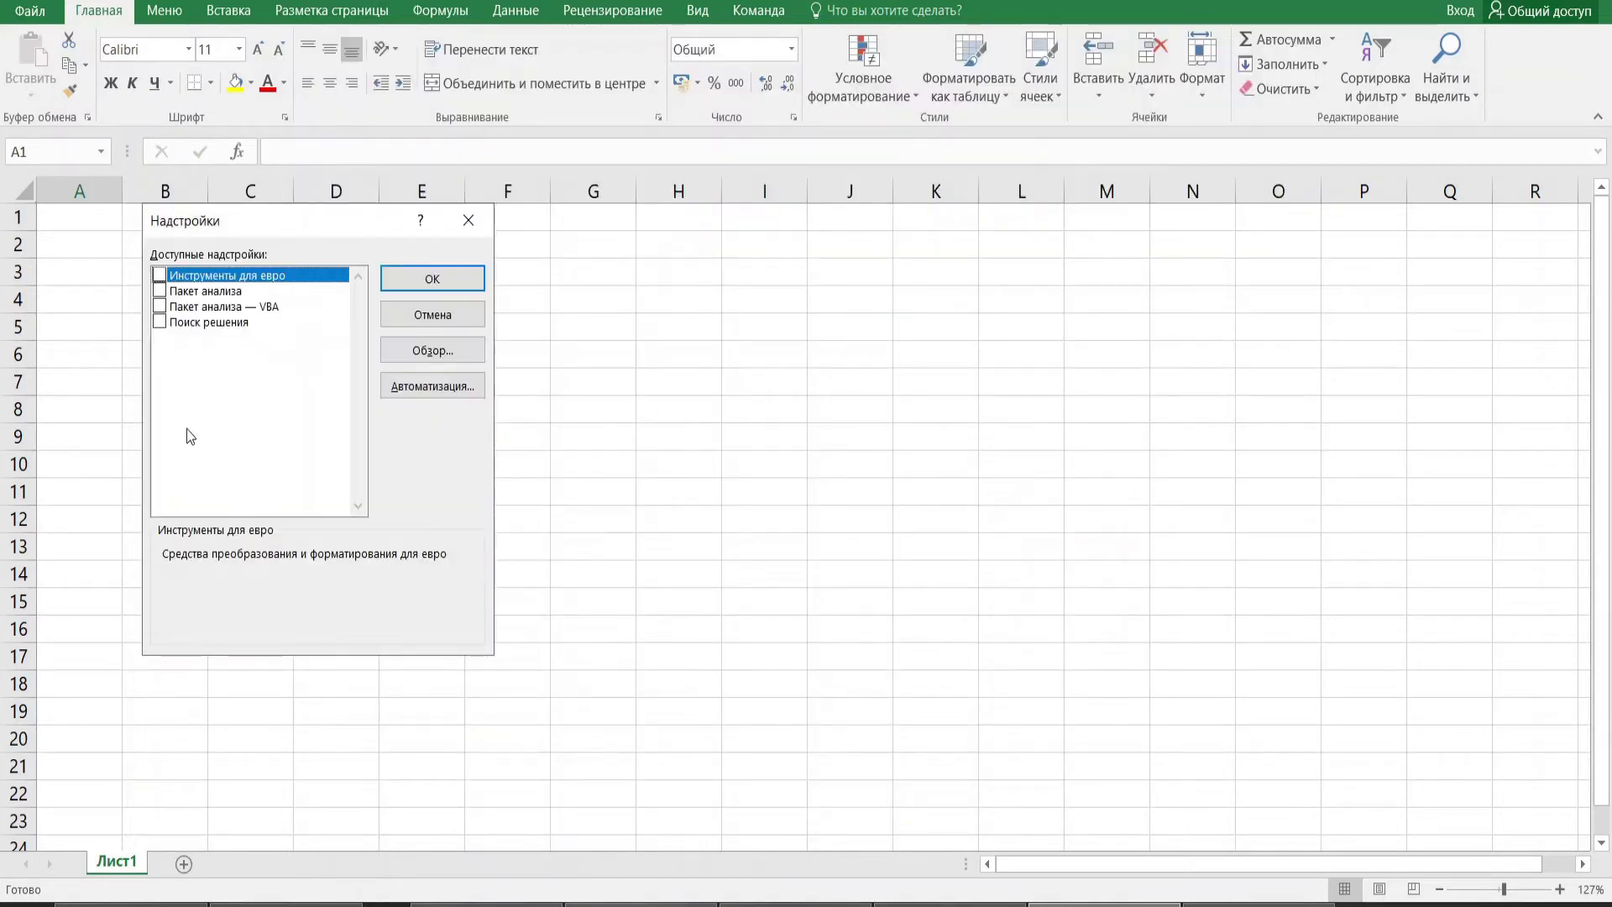
click(160, 324)
click(447, 289)
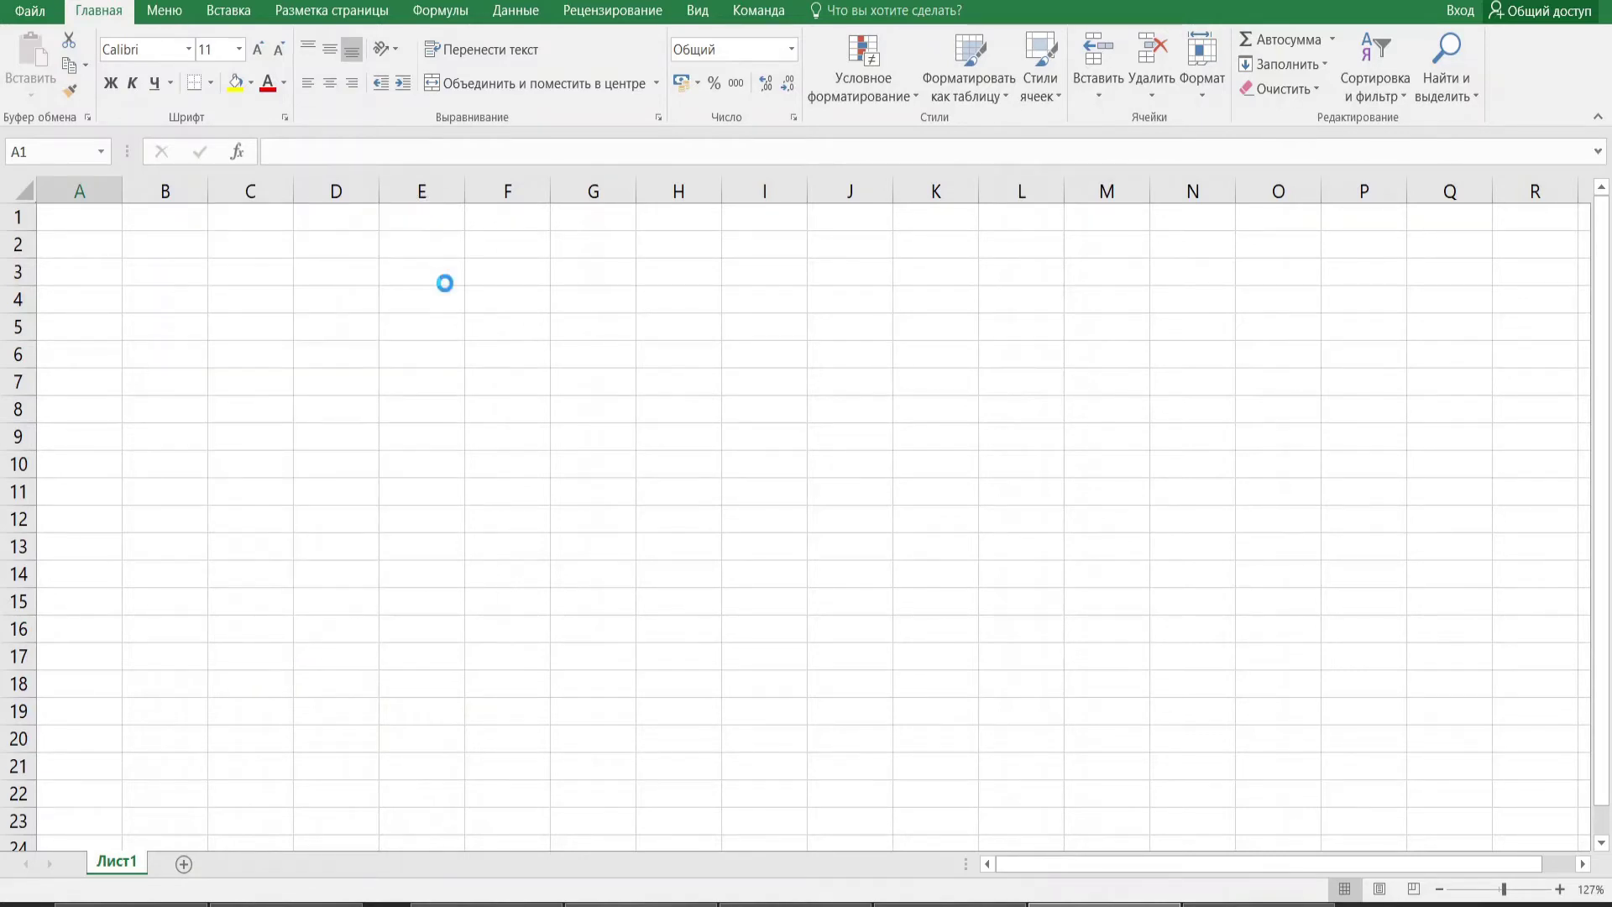
- Enter the headers "Температура, К" in A1 and "Коэффициент поверхностного натяжения, Н/м" in B1
text(Темпера)
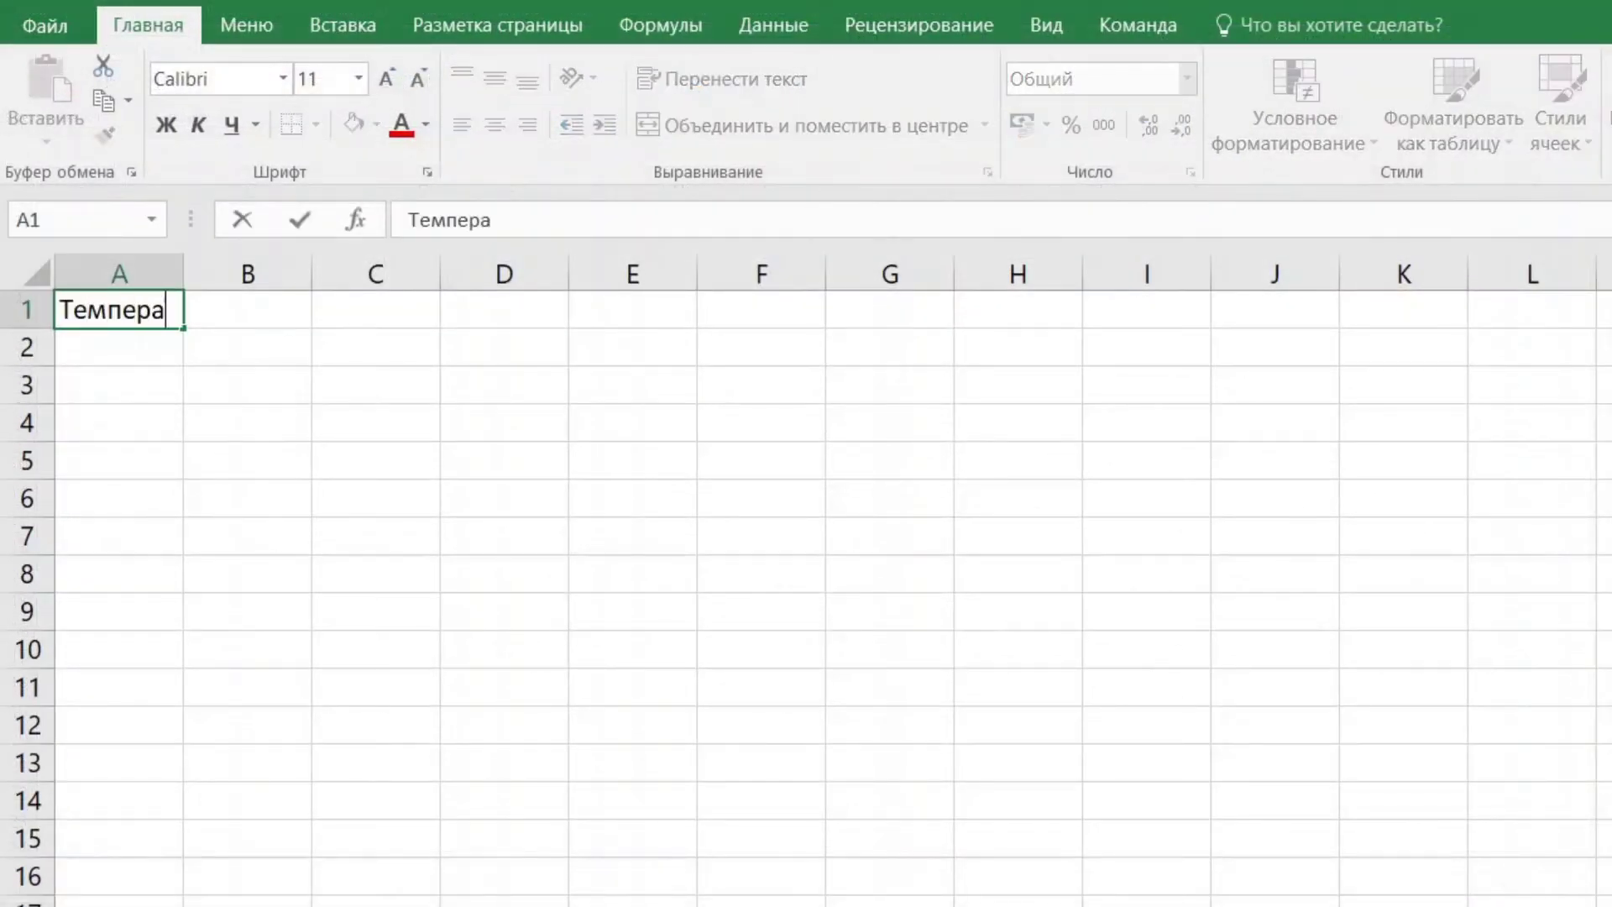
text(тура, К)
key(Tab)
text(Коэ)
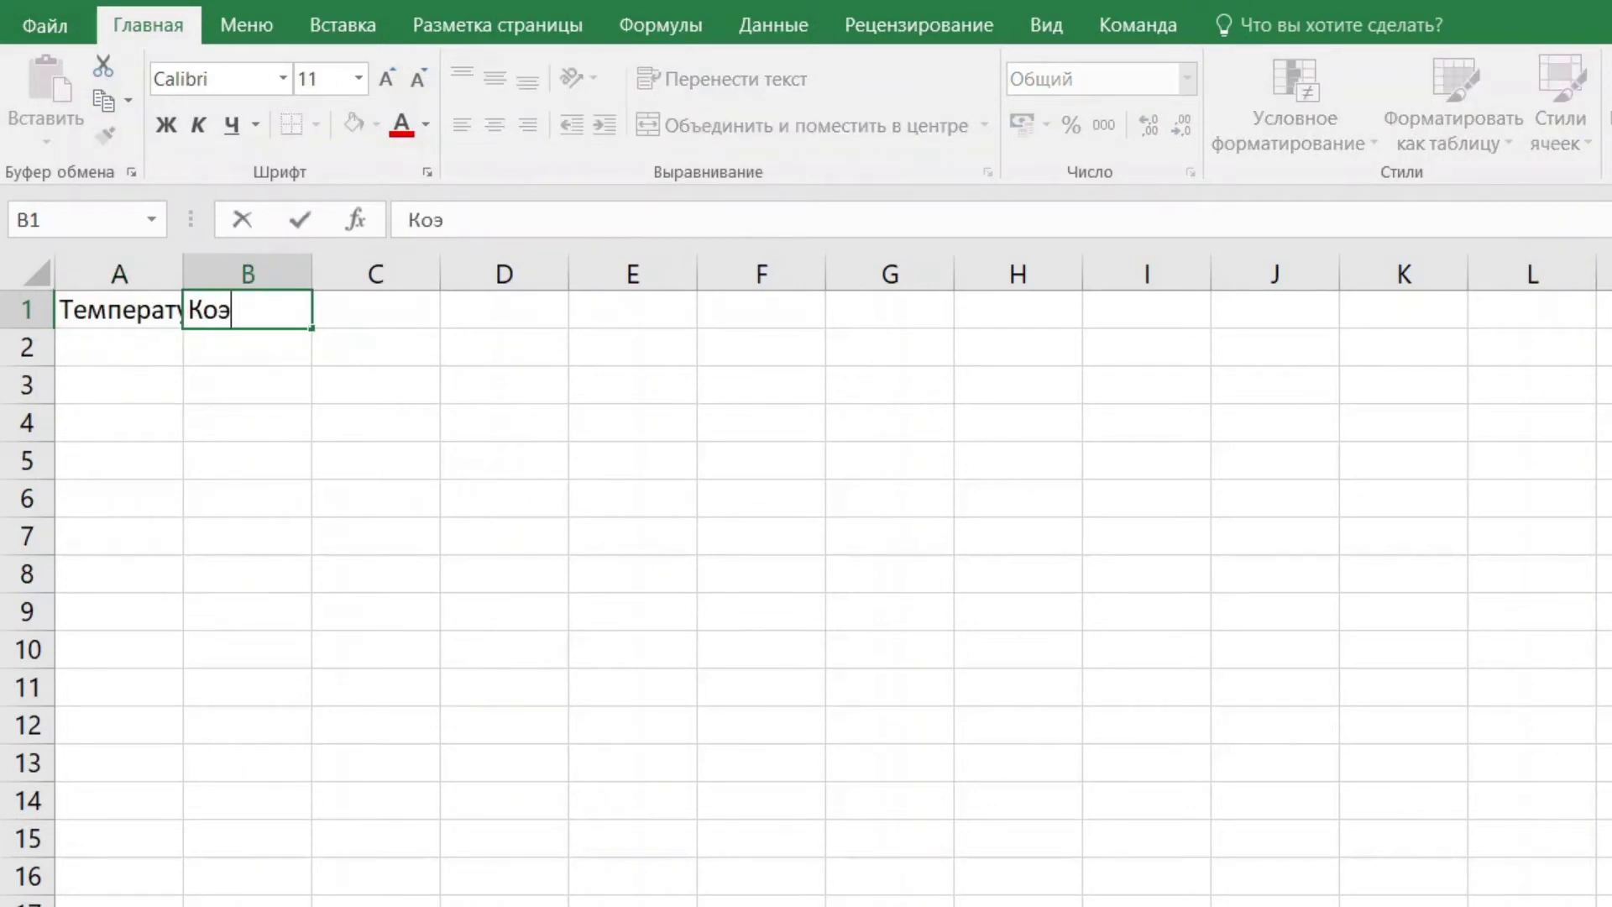
text(ффициент поверхностн)
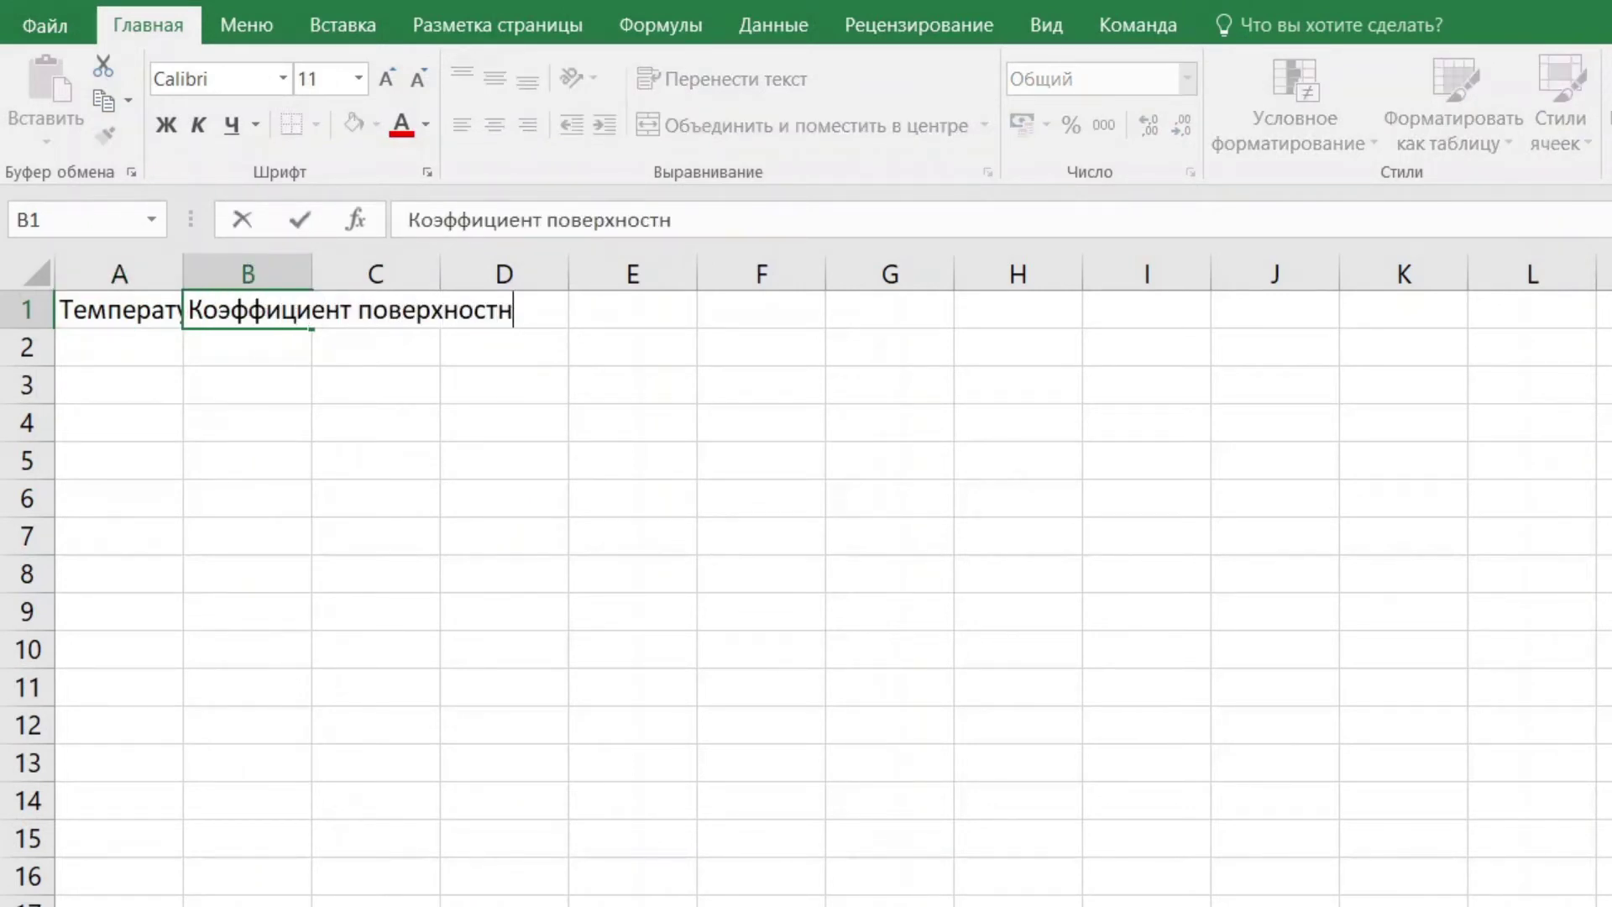
text(ого натяжения, Н)
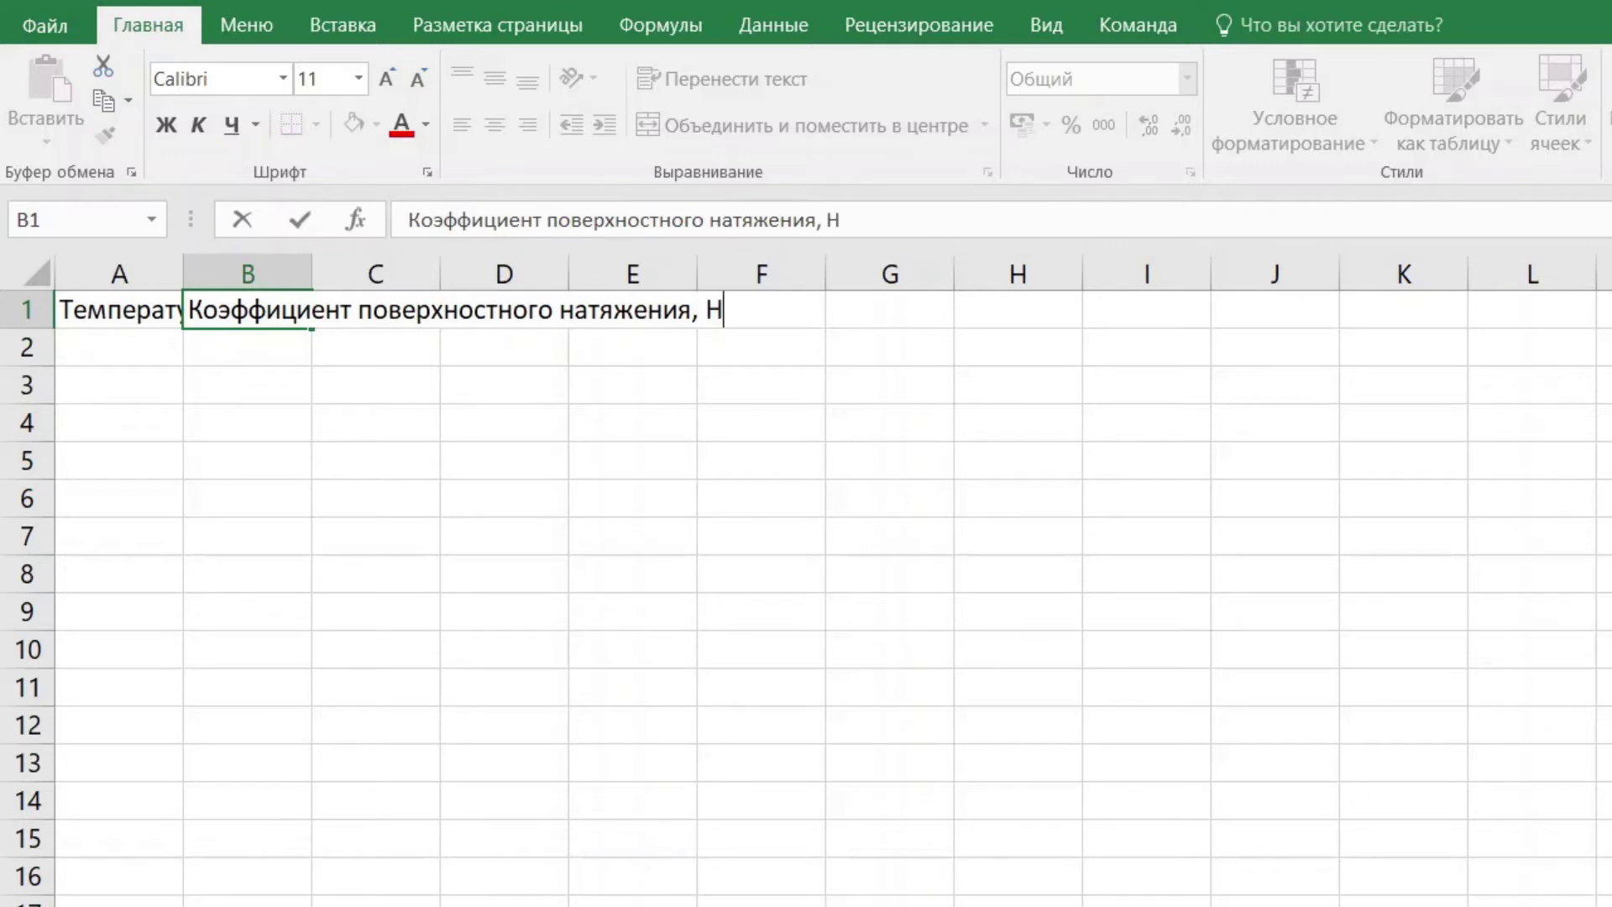
text(/м)
key(Return)
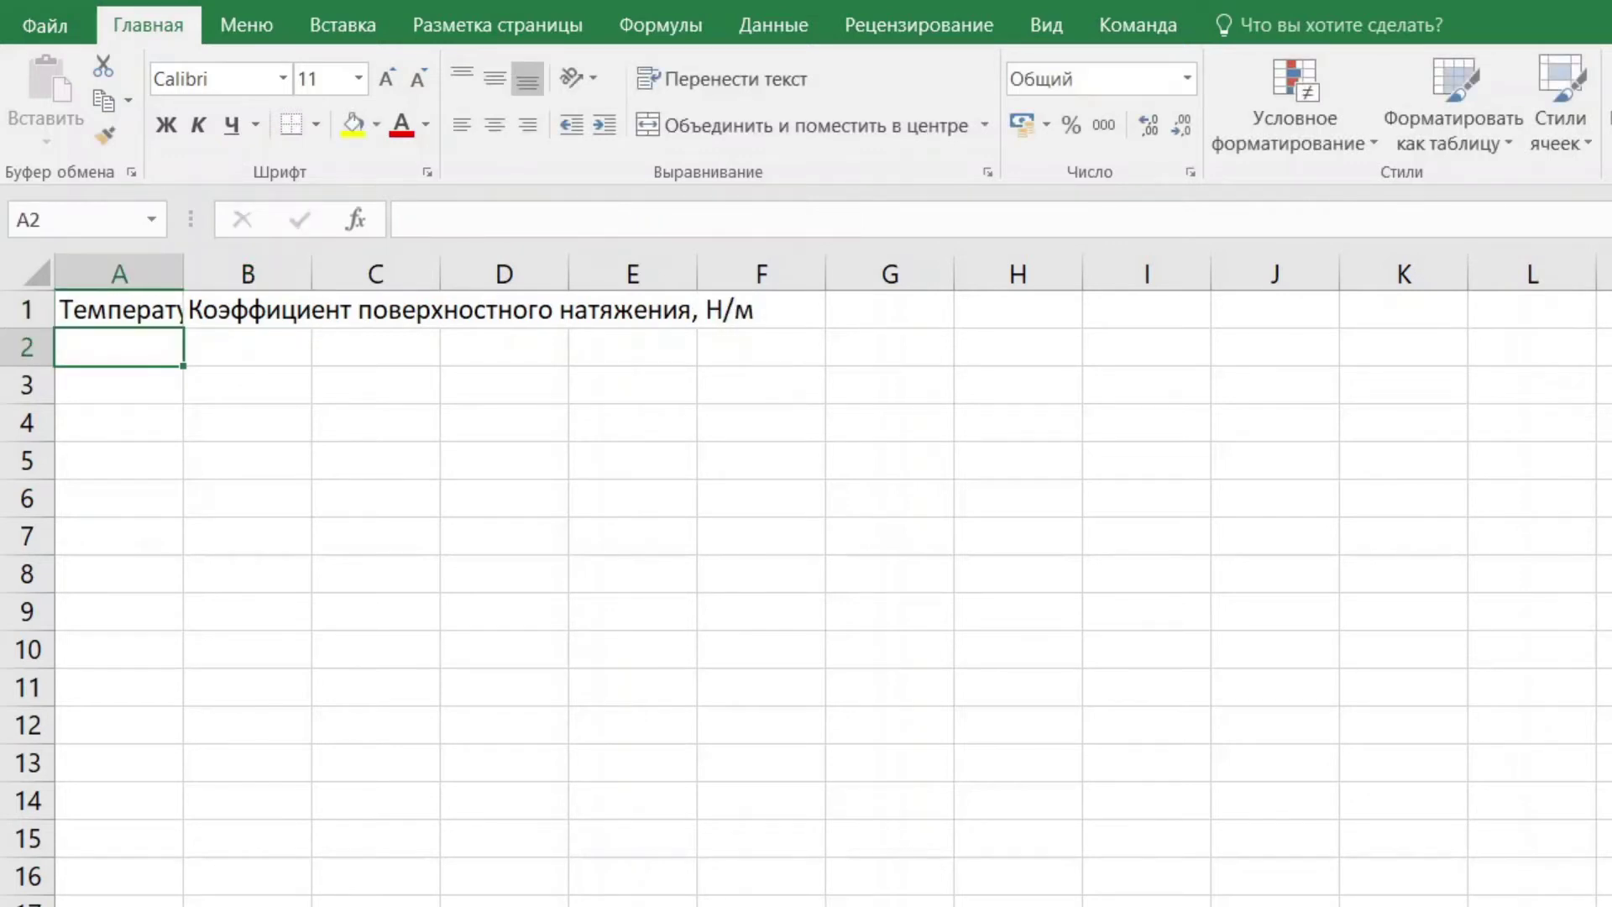
- Fill row 2 with temperature 272 and coefficient 0.0756, and enter temperature 283 in A3
text(272)
key(Tab)
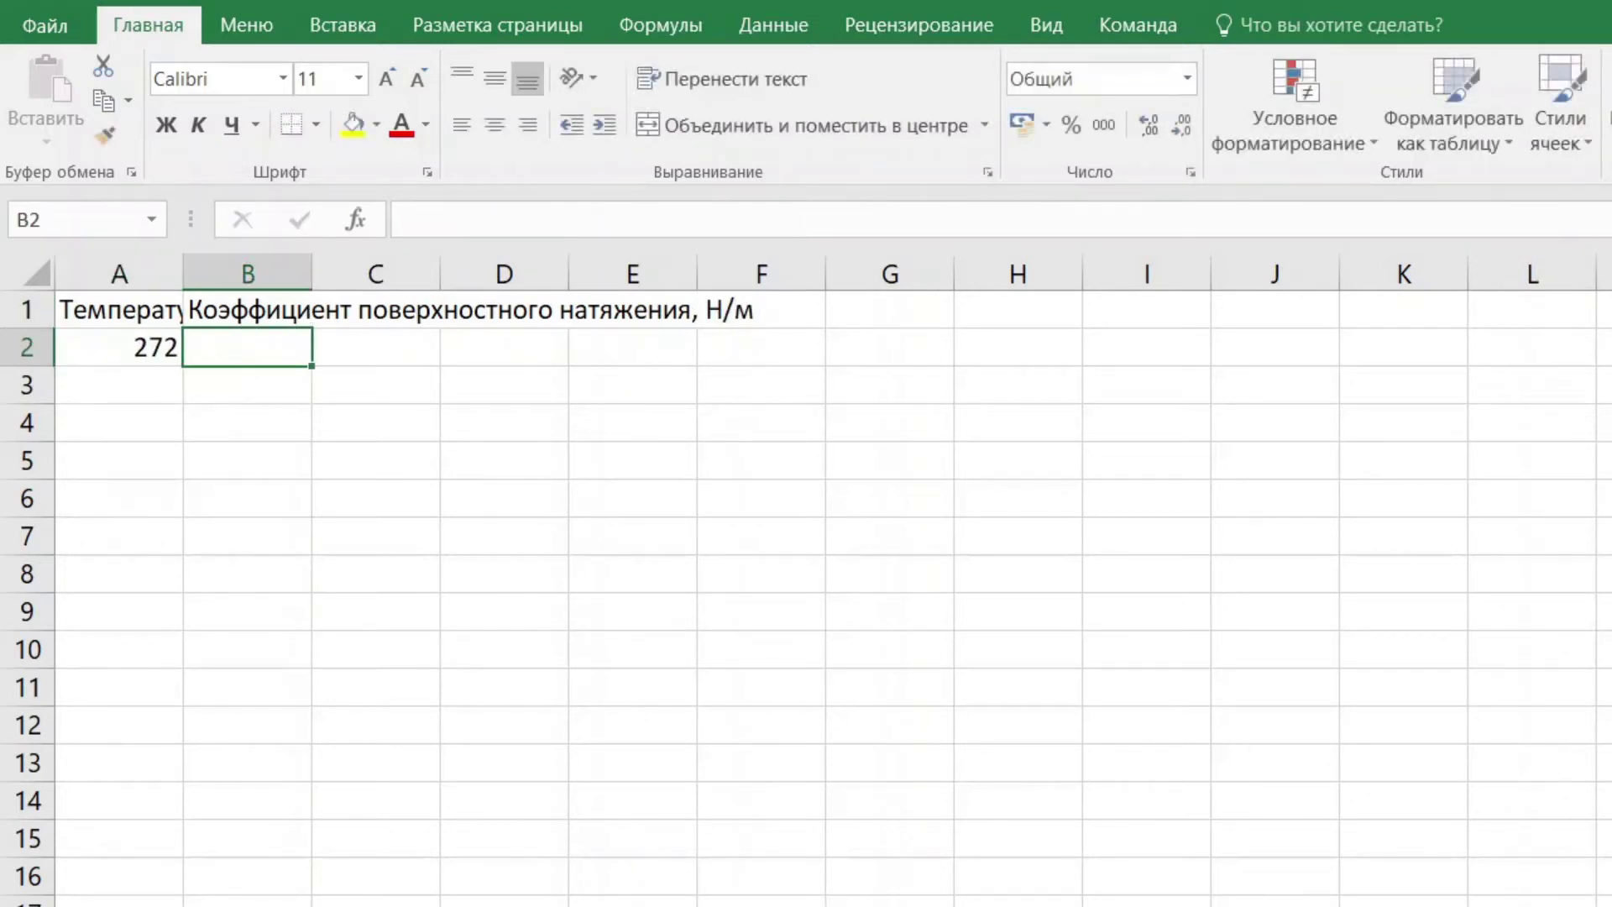
text(0.0756)
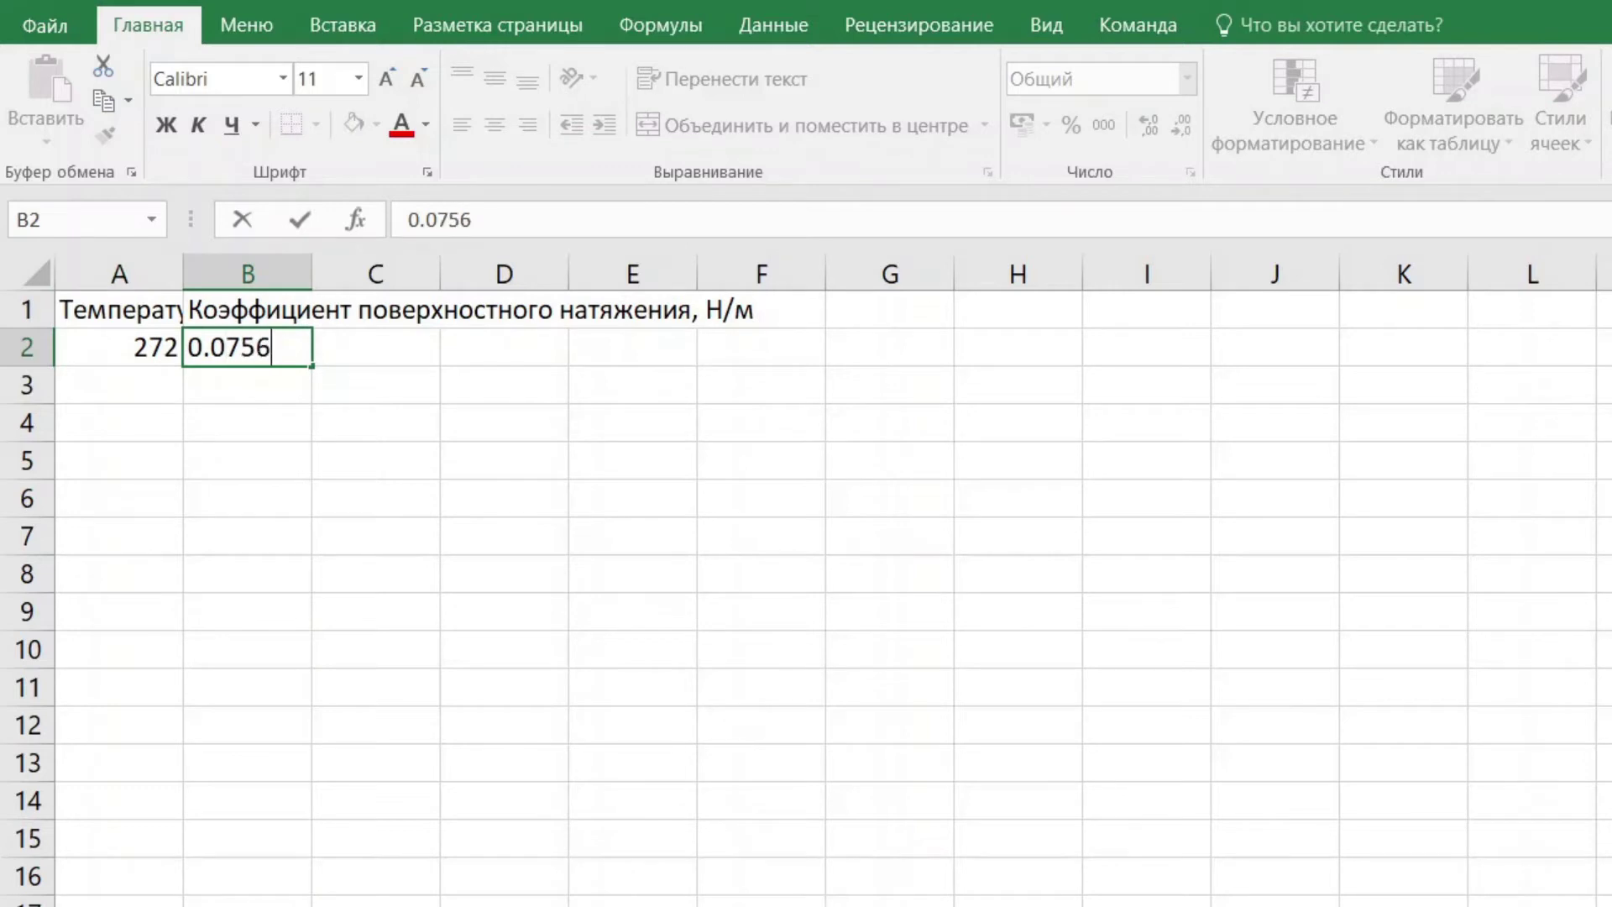
key(Return)
text(283)
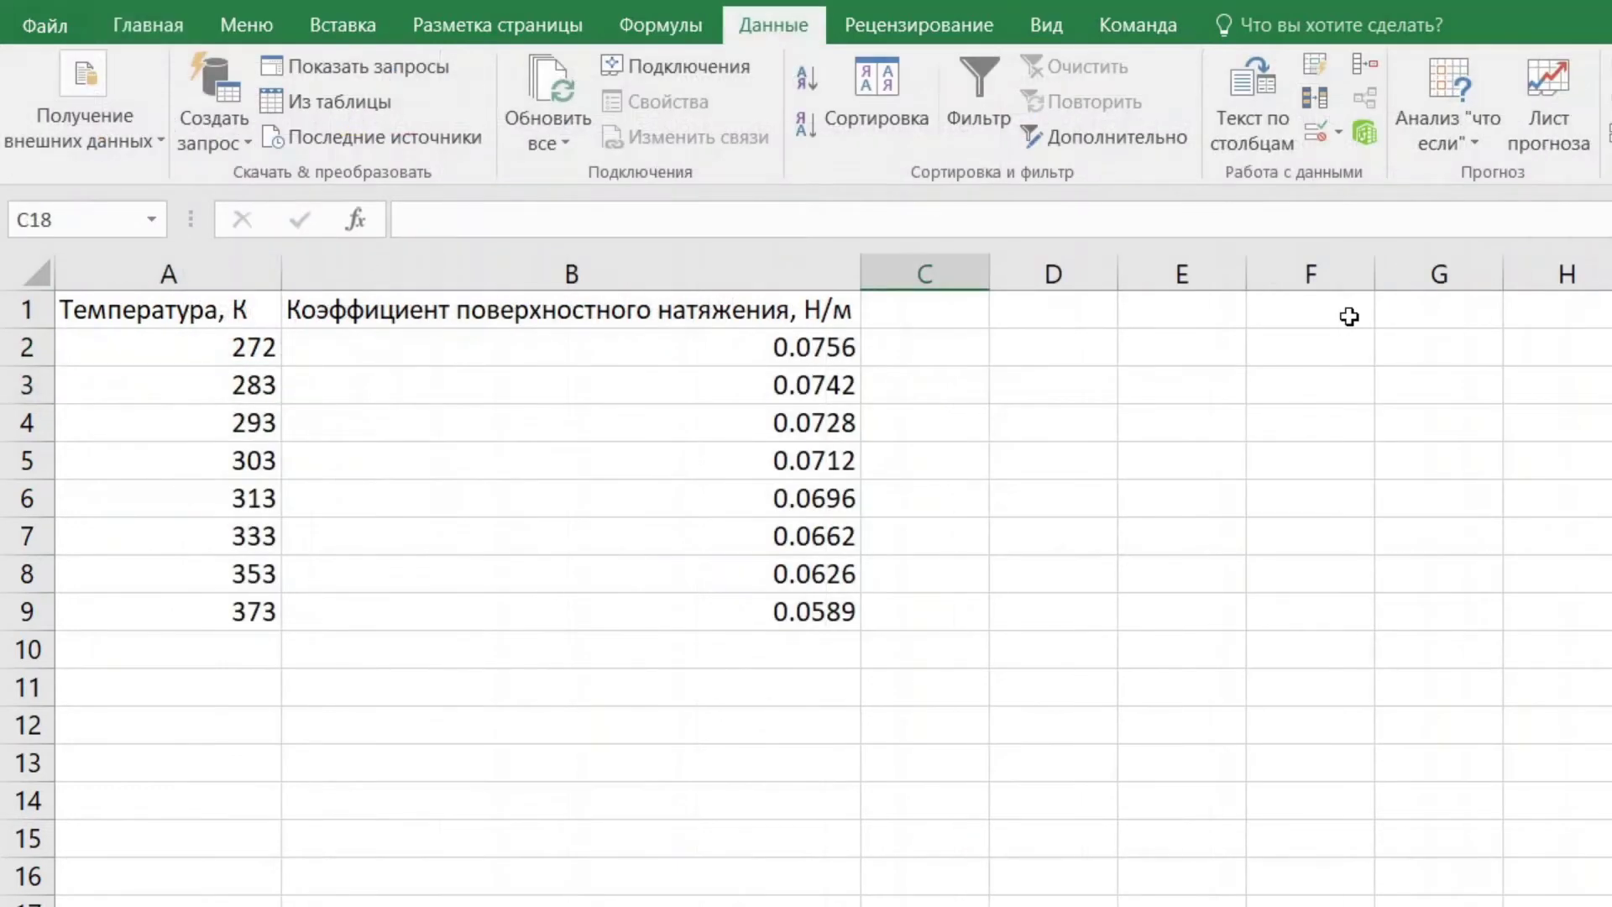
- Label cells F1, G1 and H1 as A, N and Tc for the model parameters
click(1349, 317)
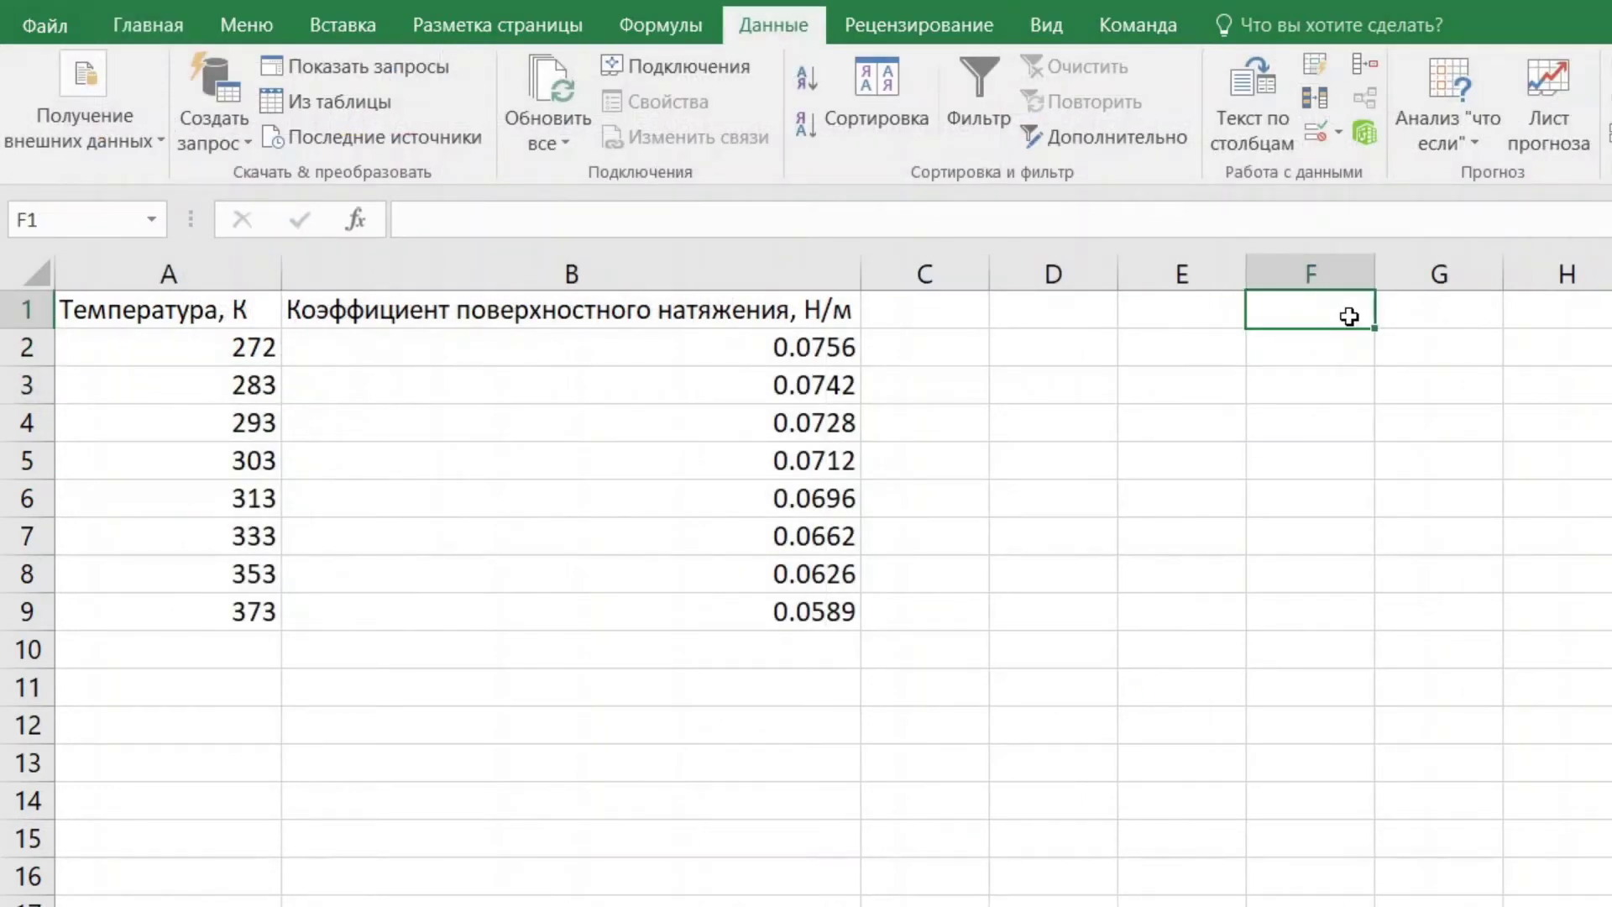
text(A)
key(Tab)
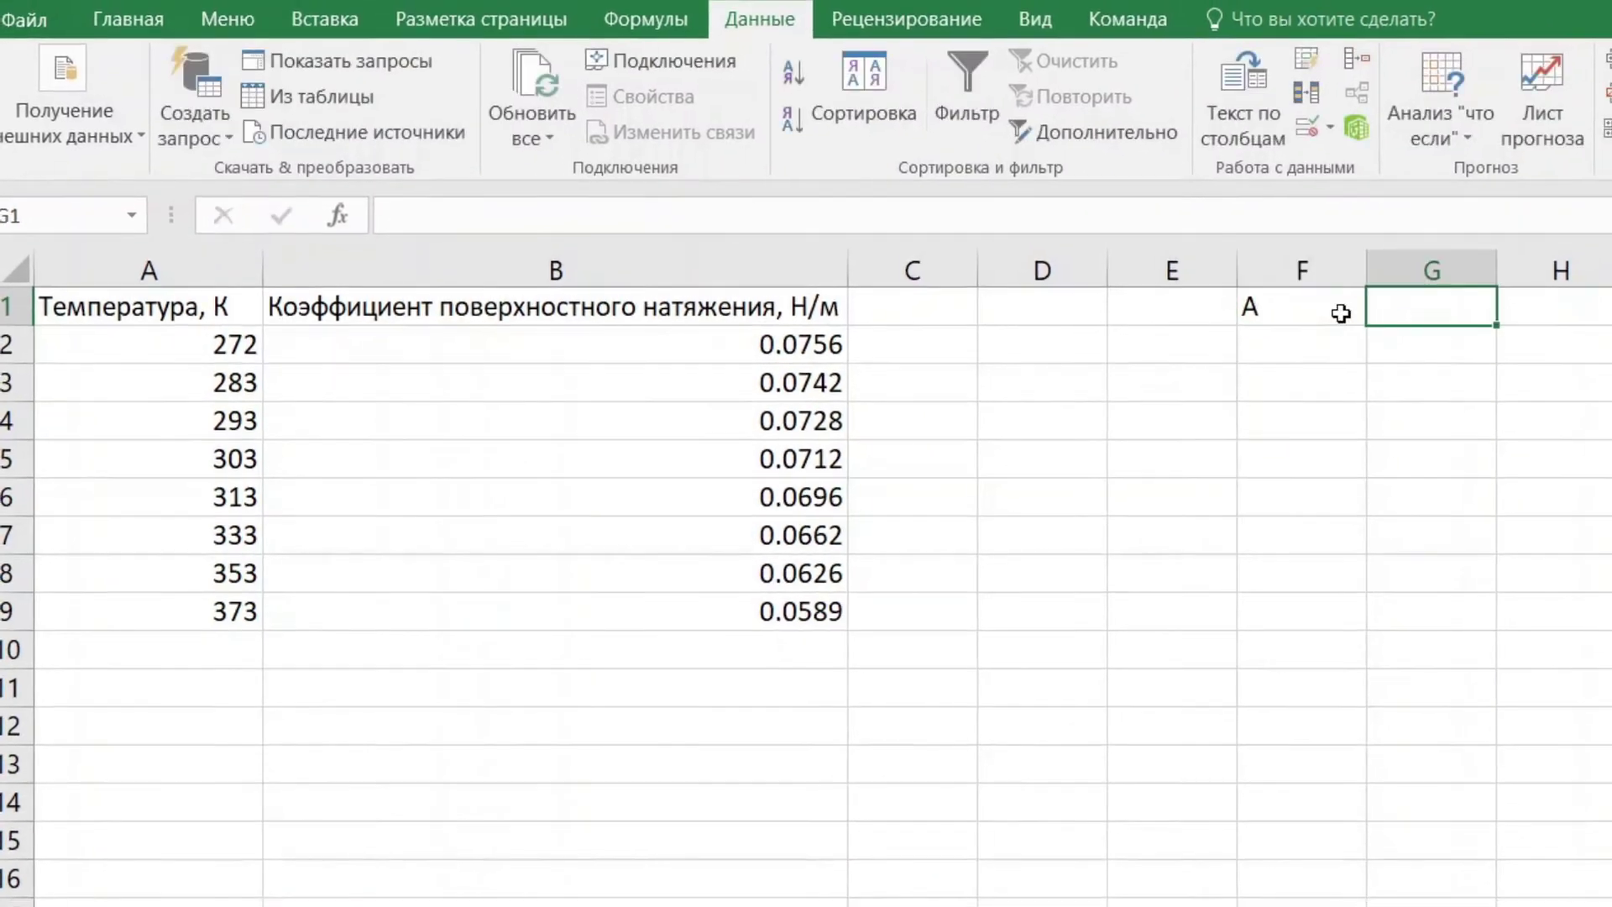
text(N)
key(Tab)
text(Tc)
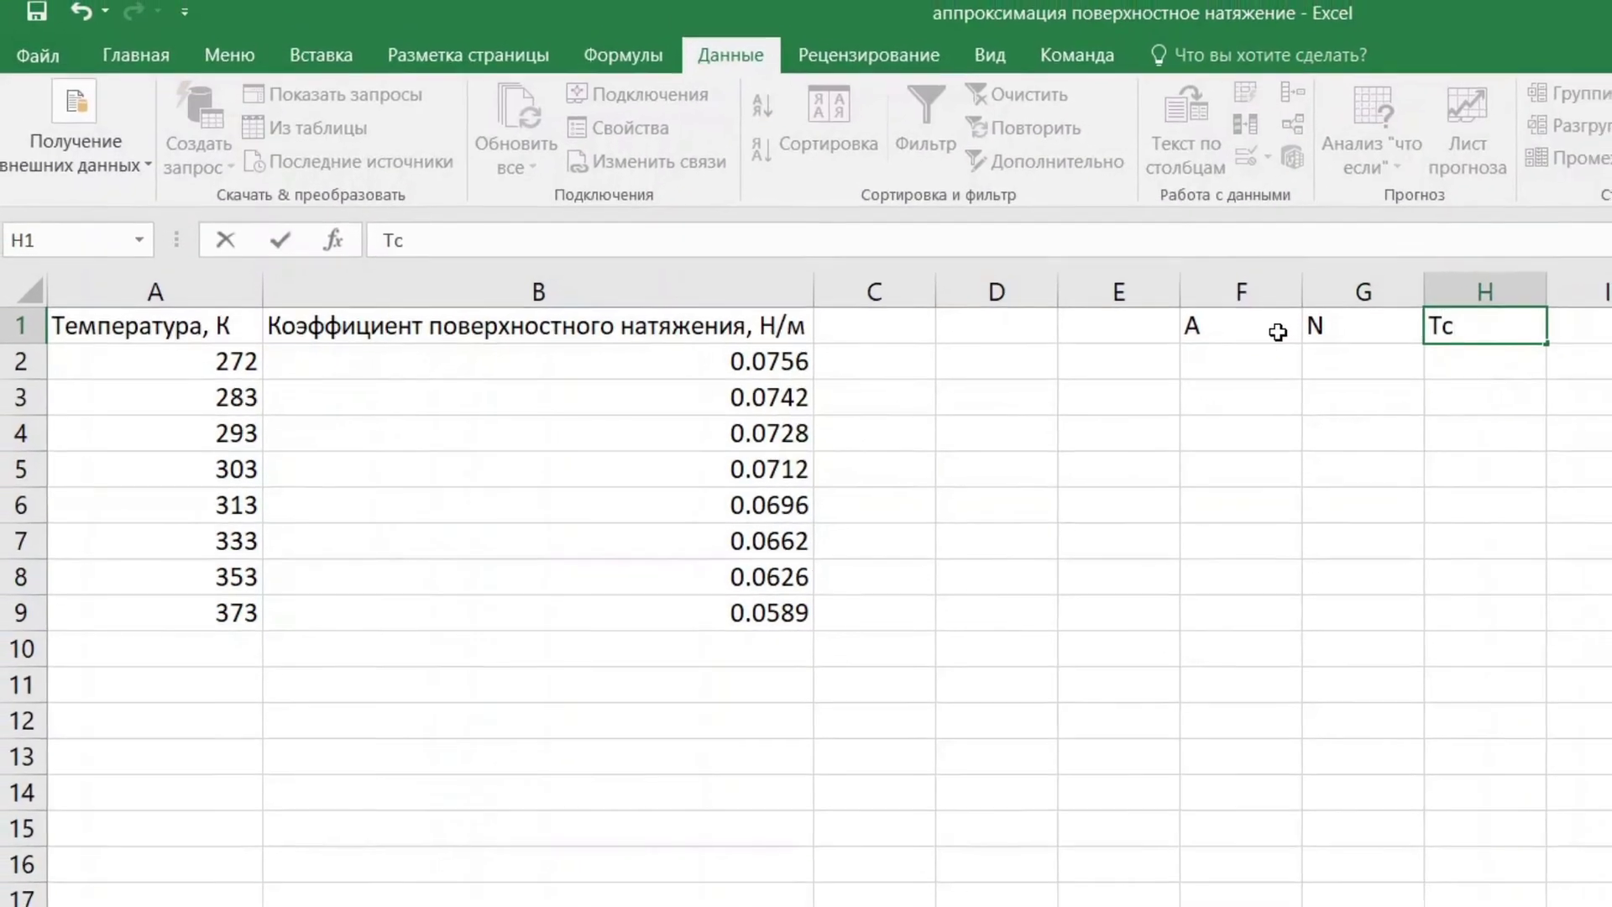
key(Return)
- Enter the starting parameter values 100 for A, 1 for N and 647.3 for Tc in row 2
key(Left)
text(100)
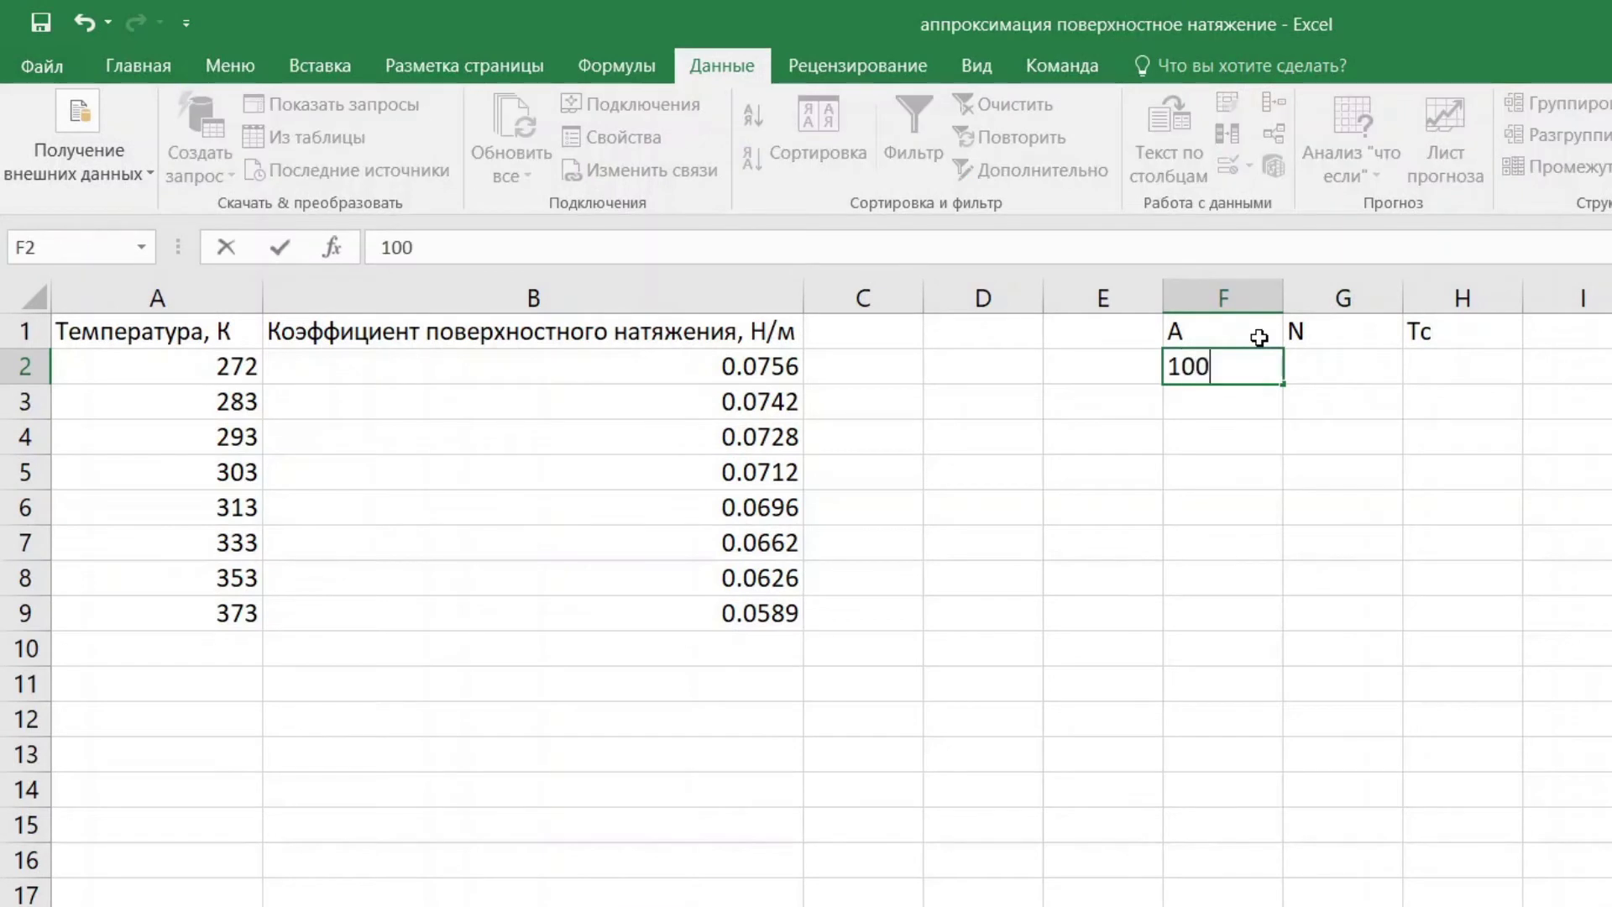
key(Tab)
text(1)
key(Tab)
text(64)
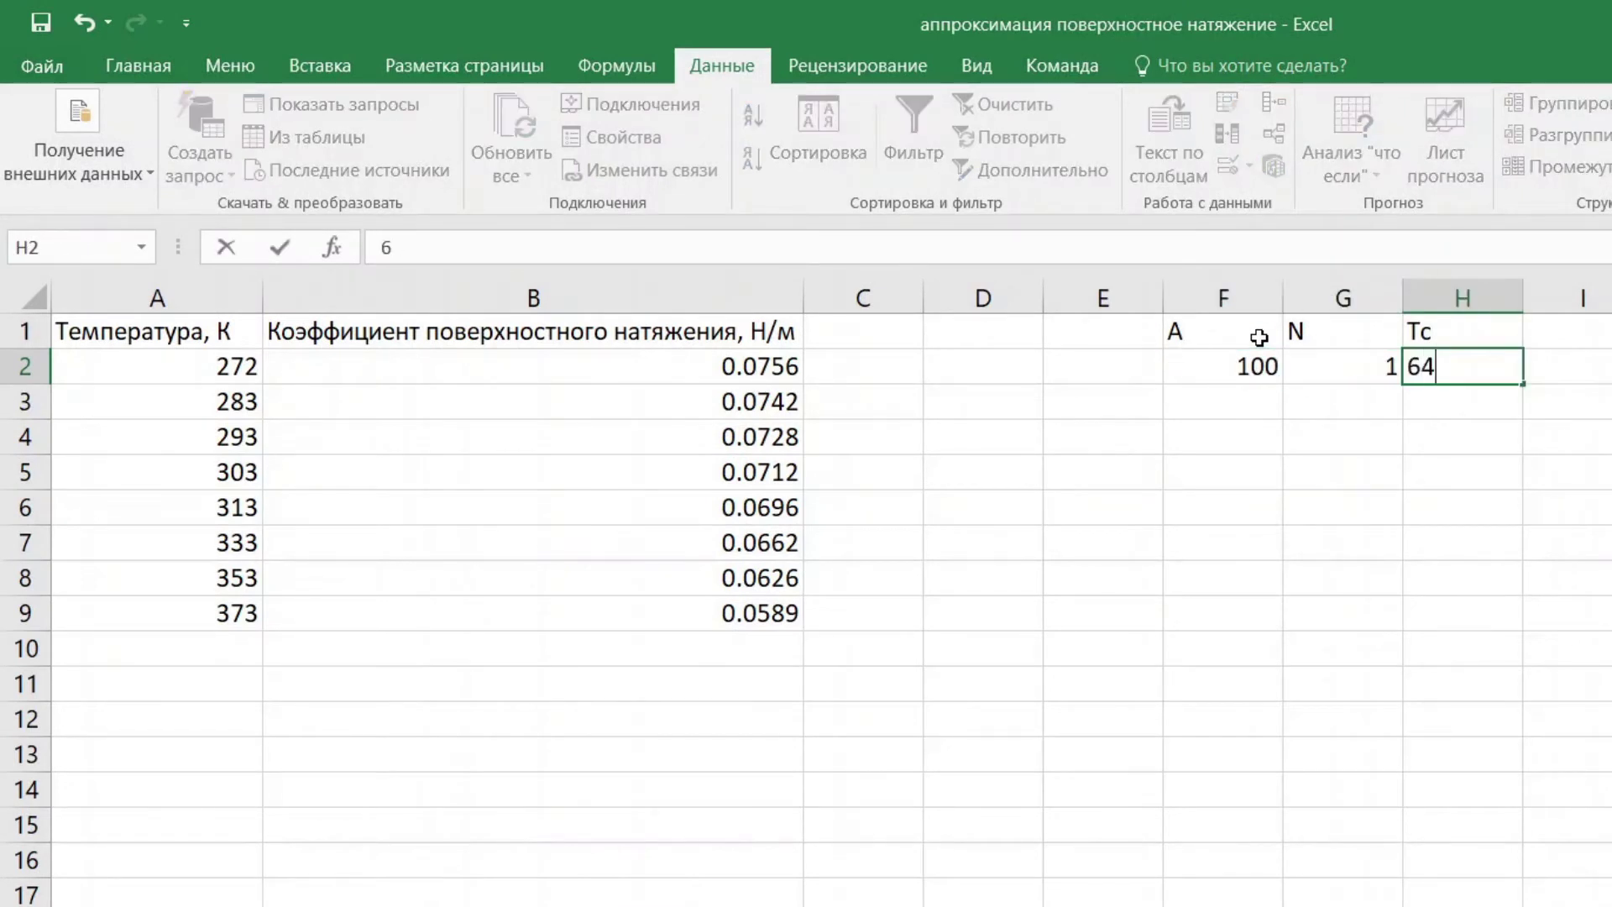
text(7.3)
key(Return)
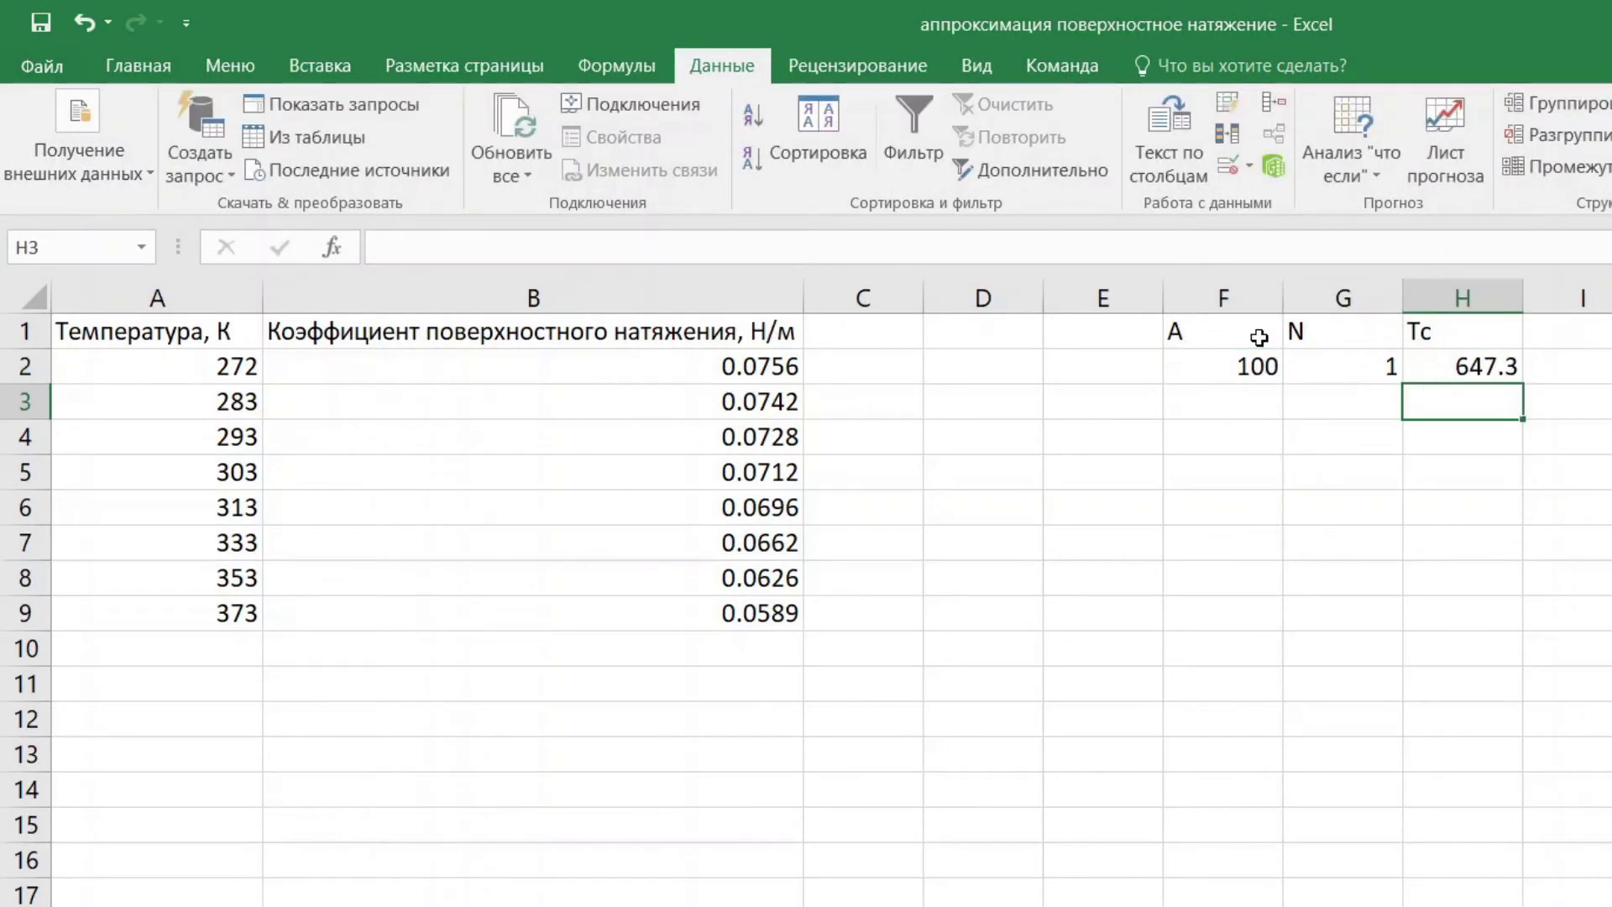
- Build the difference formula =(B2-F2*((1-A2/H2)^G2)) in cell D2
click(1003, 369)
text(=)
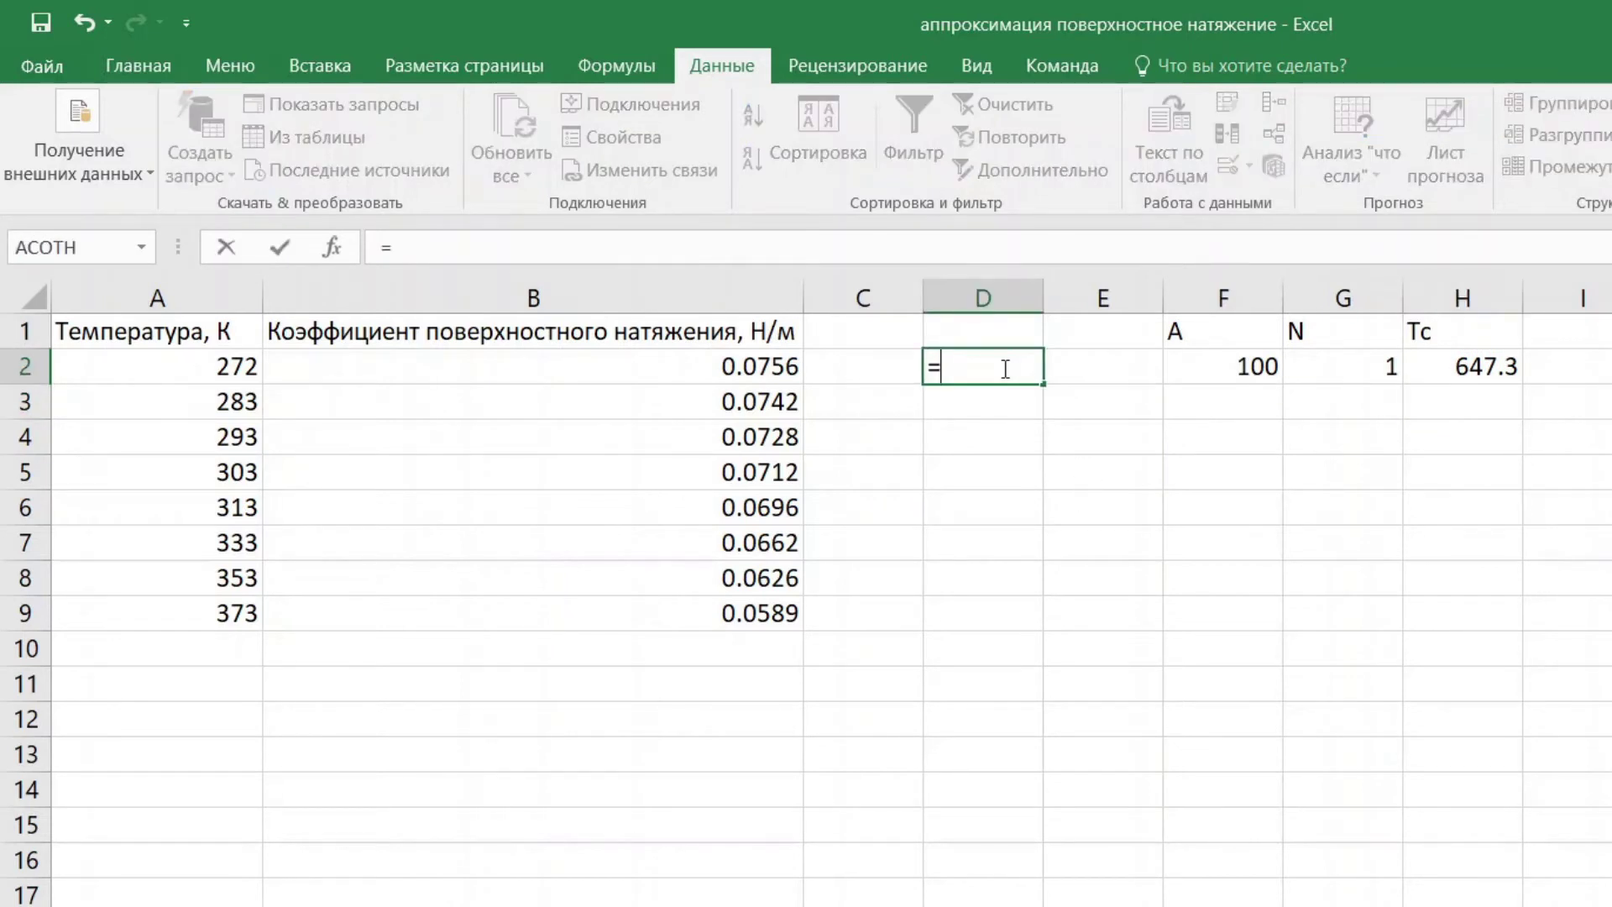
text(()
click(745, 367)
text(-)
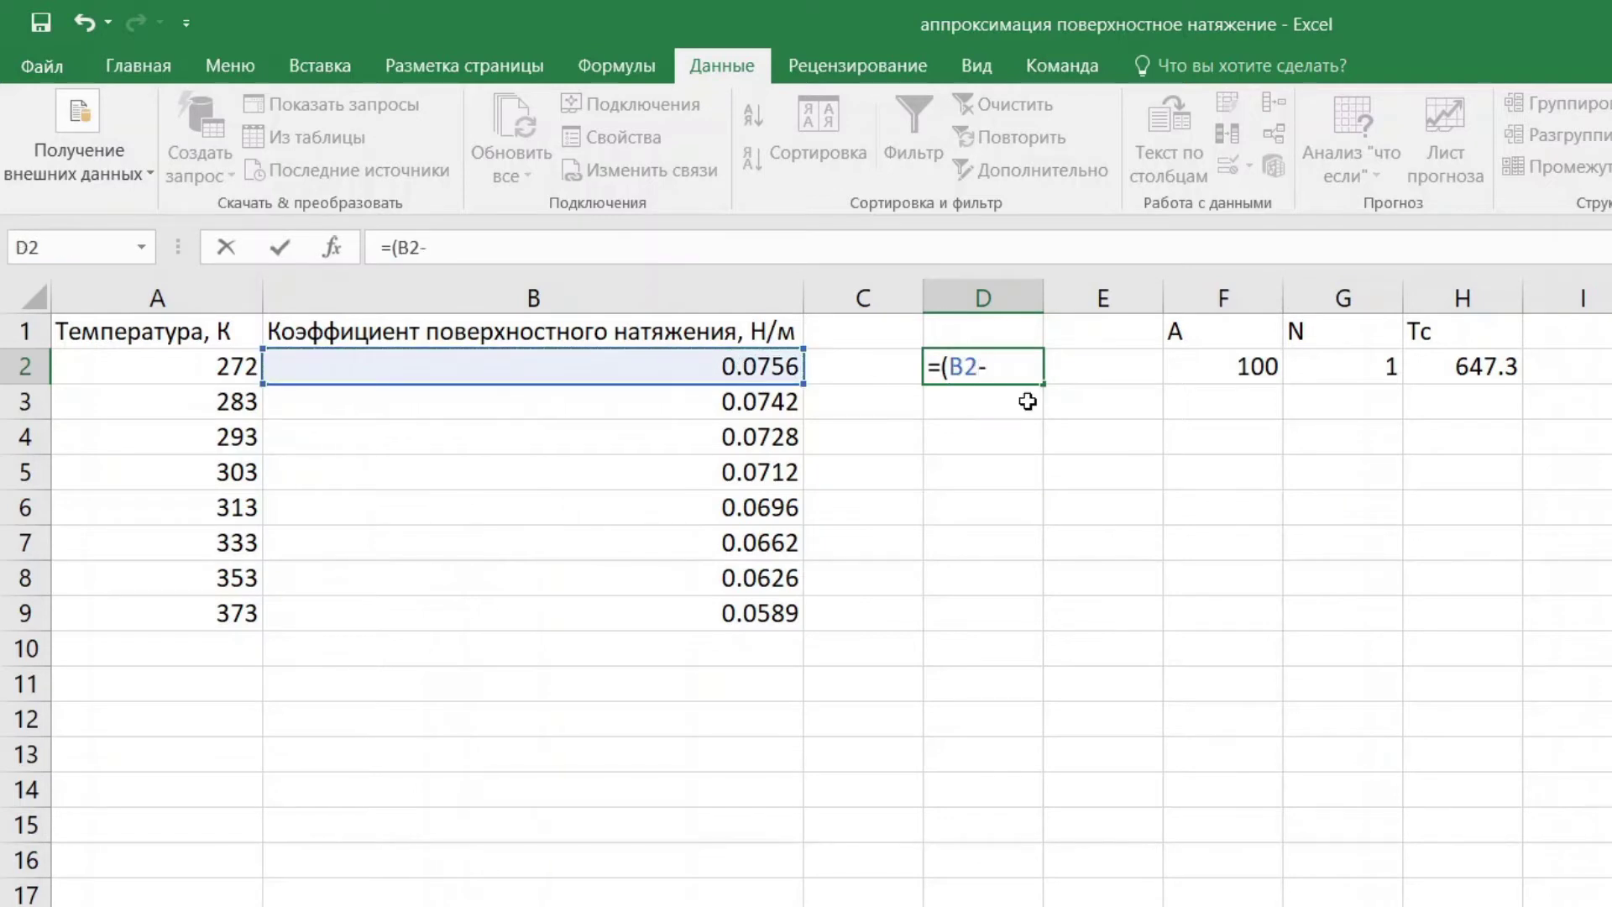
click(1216, 370)
text(*)
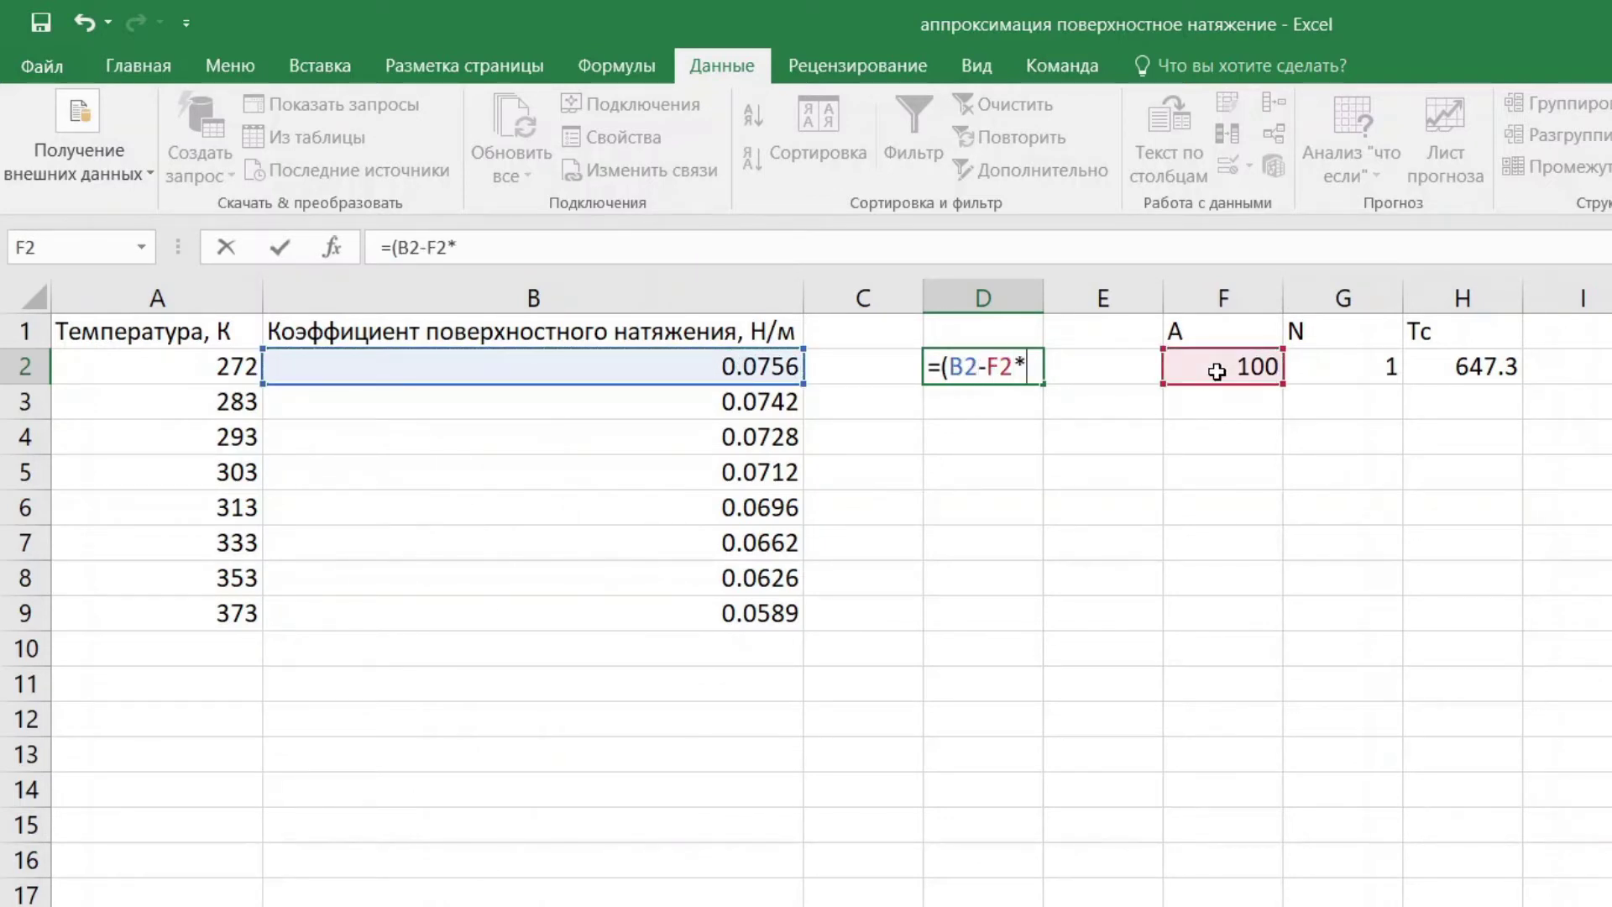
text(((1-)
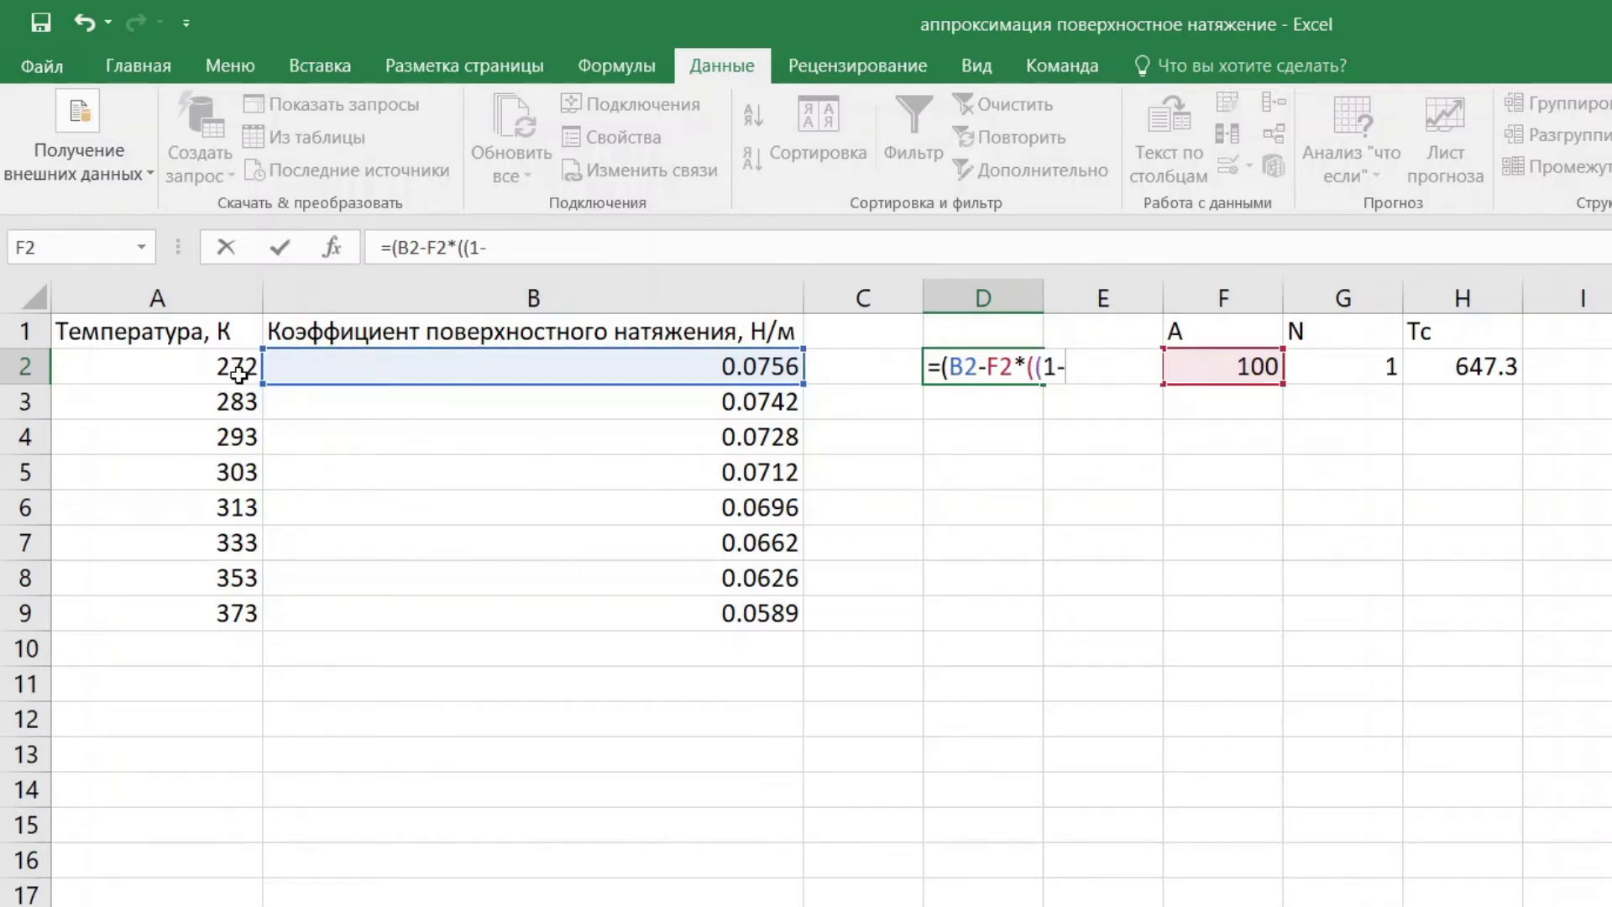
click(238, 374)
text(/)
click(1465, 367)
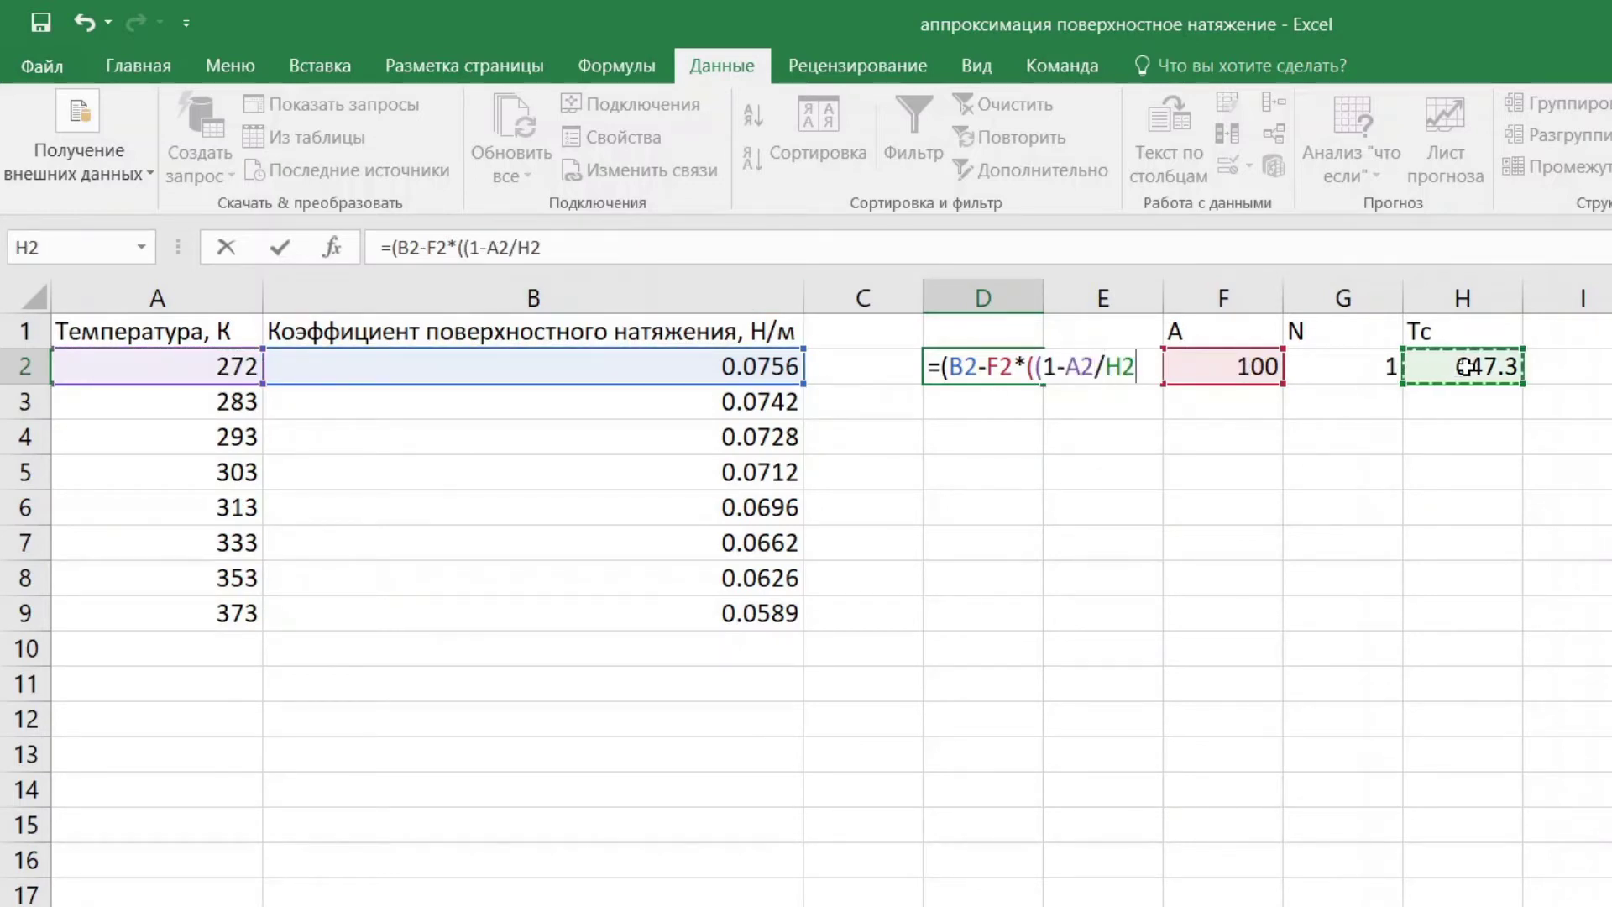
text()^)
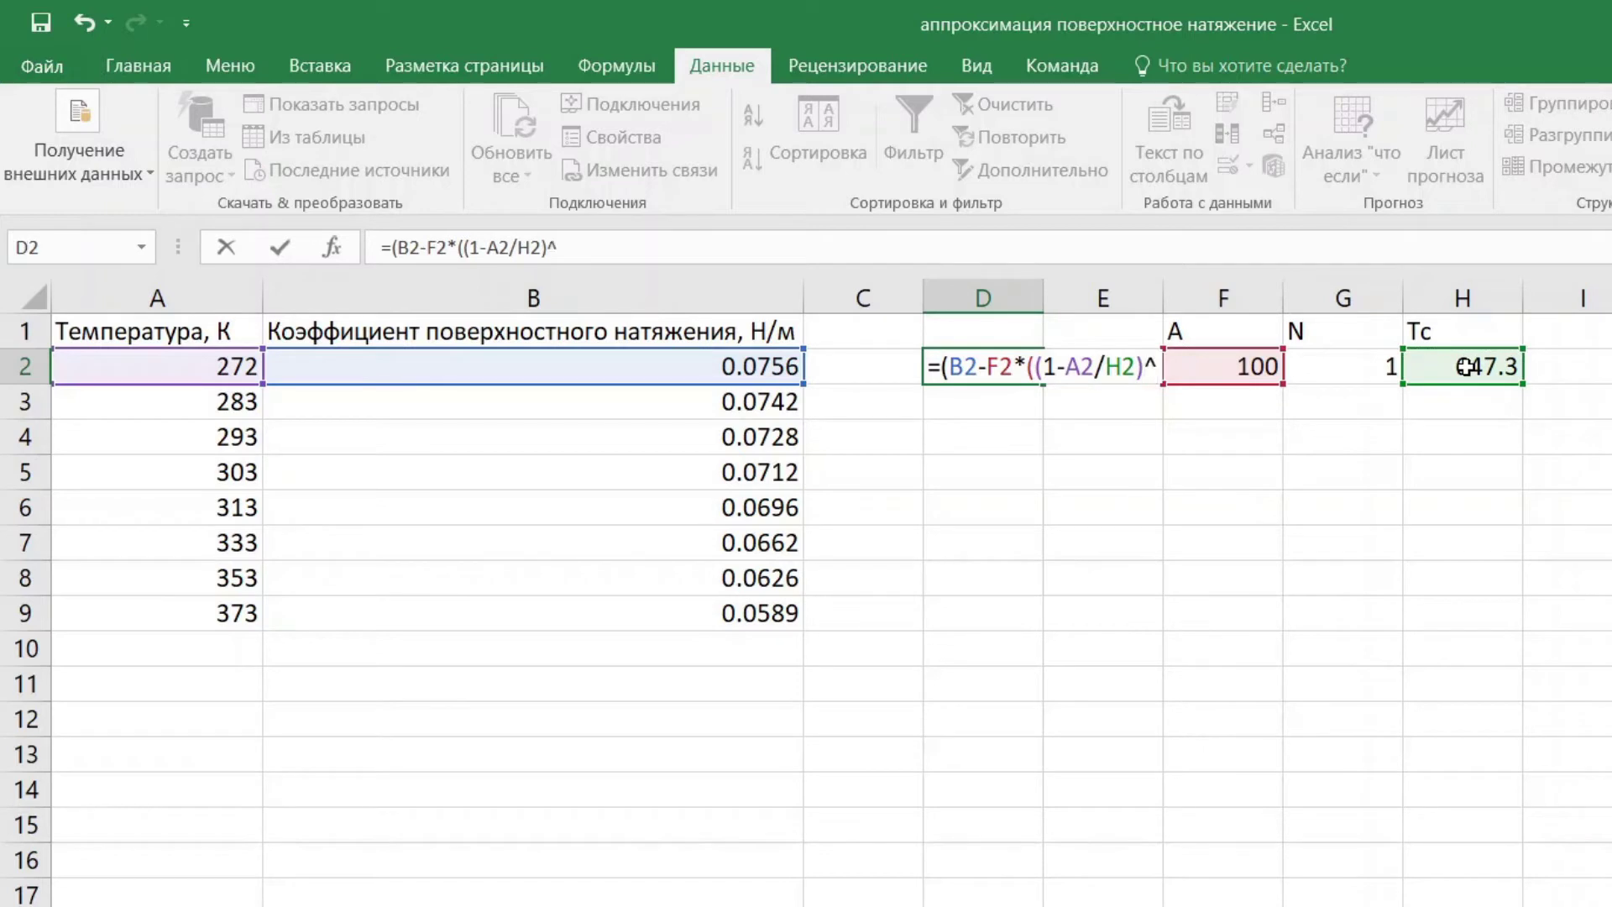
click(1350, 367)
text()))
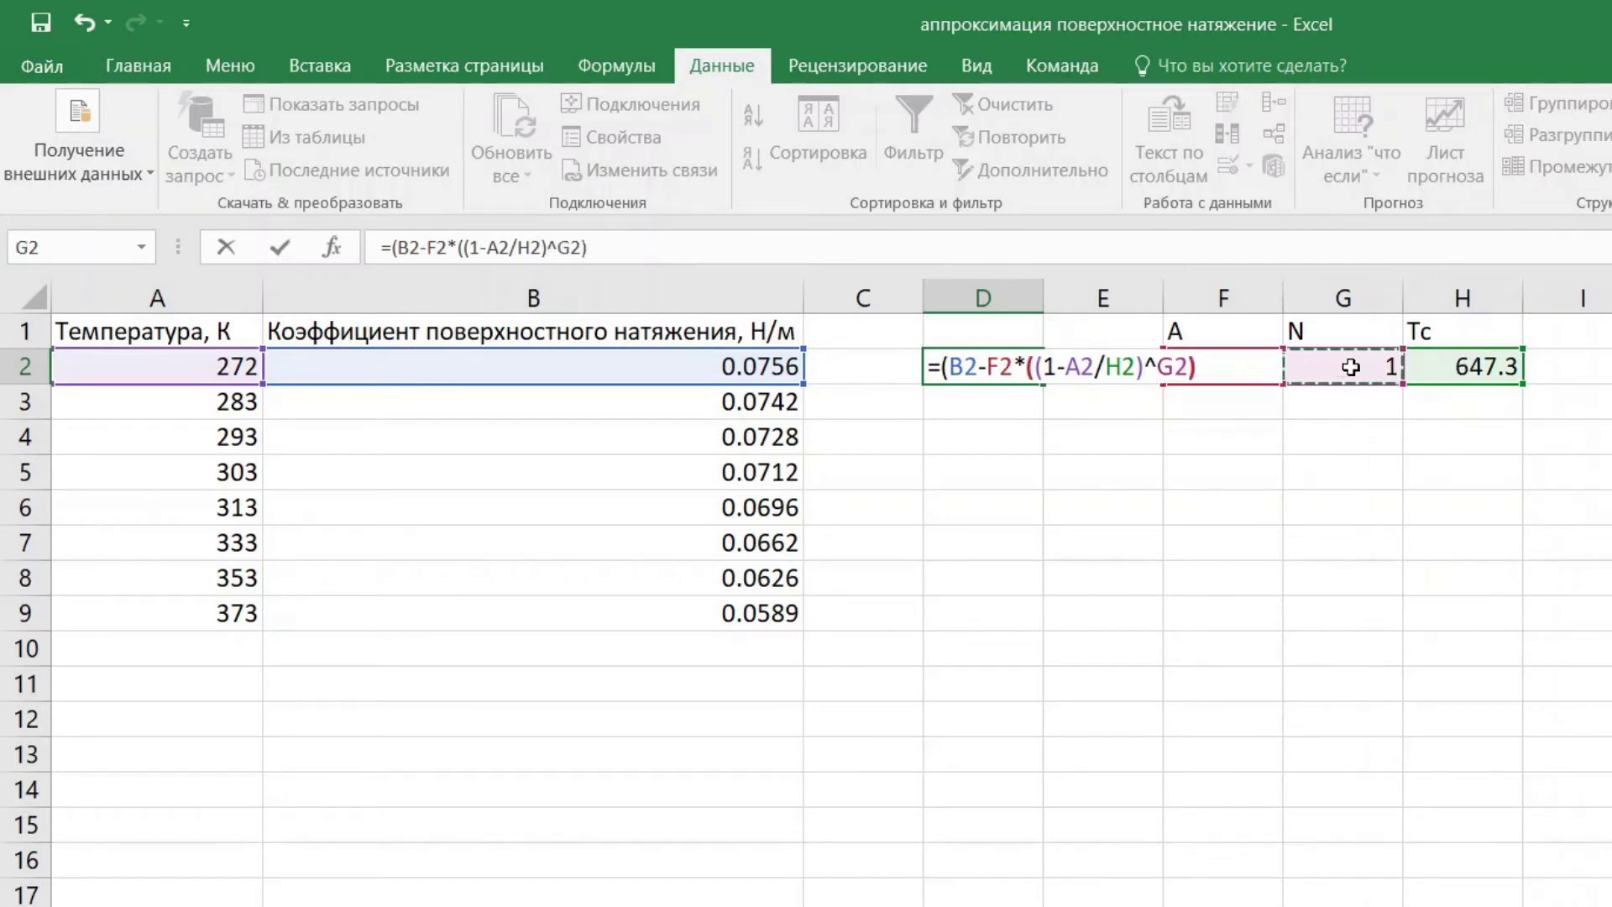
- Make the parameter references in the D2 formula absolute as $F$2, $H$2 and $G$2
click(987, 369)
text($)
key(Right)
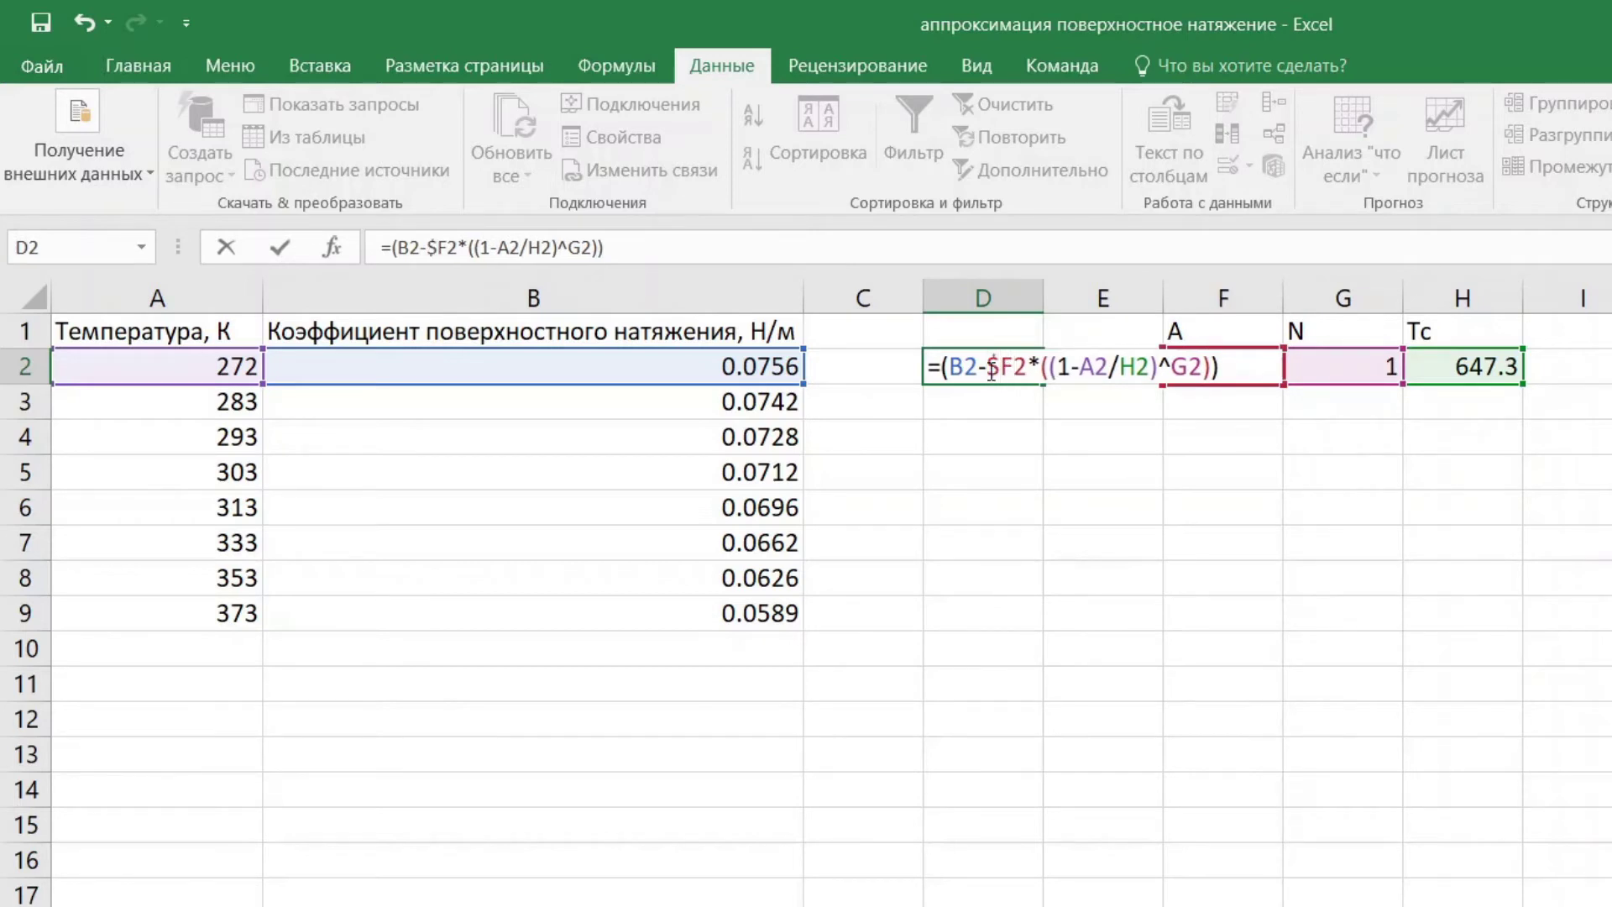
text($)
key(Right)
key(Right)
key(Right)
key(Right)
key(Right)
key(Right)
key(Right)
key(Right)
key(Right)
text($)
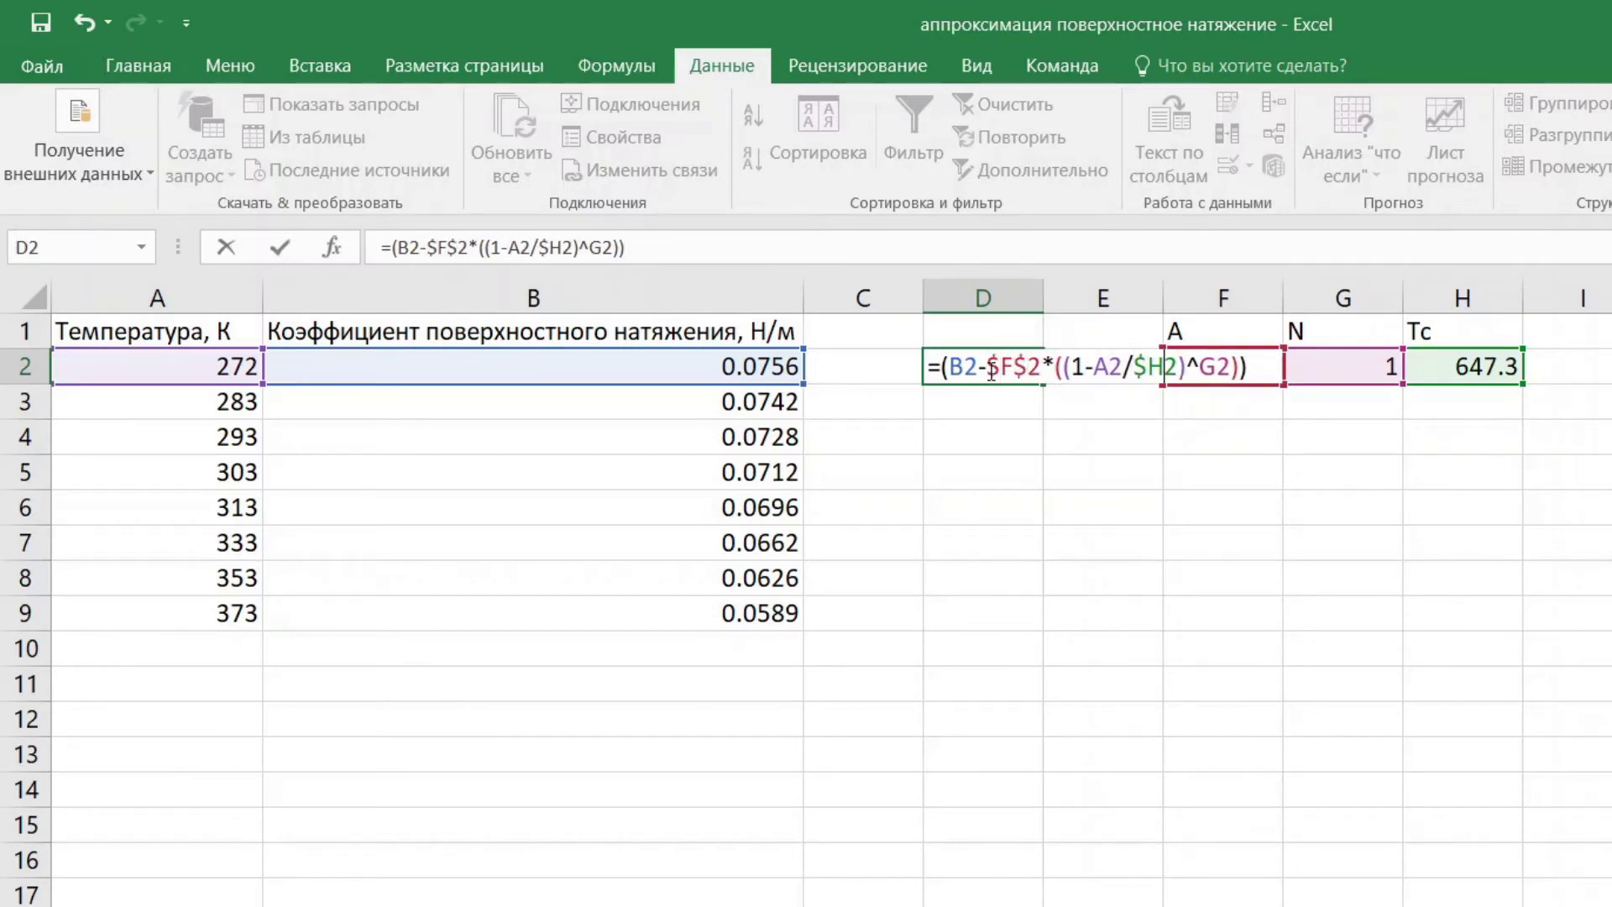
key(Right)
text($)
key(Right)
key(Right)
key(Right)
text($)
key(Right)
text($)
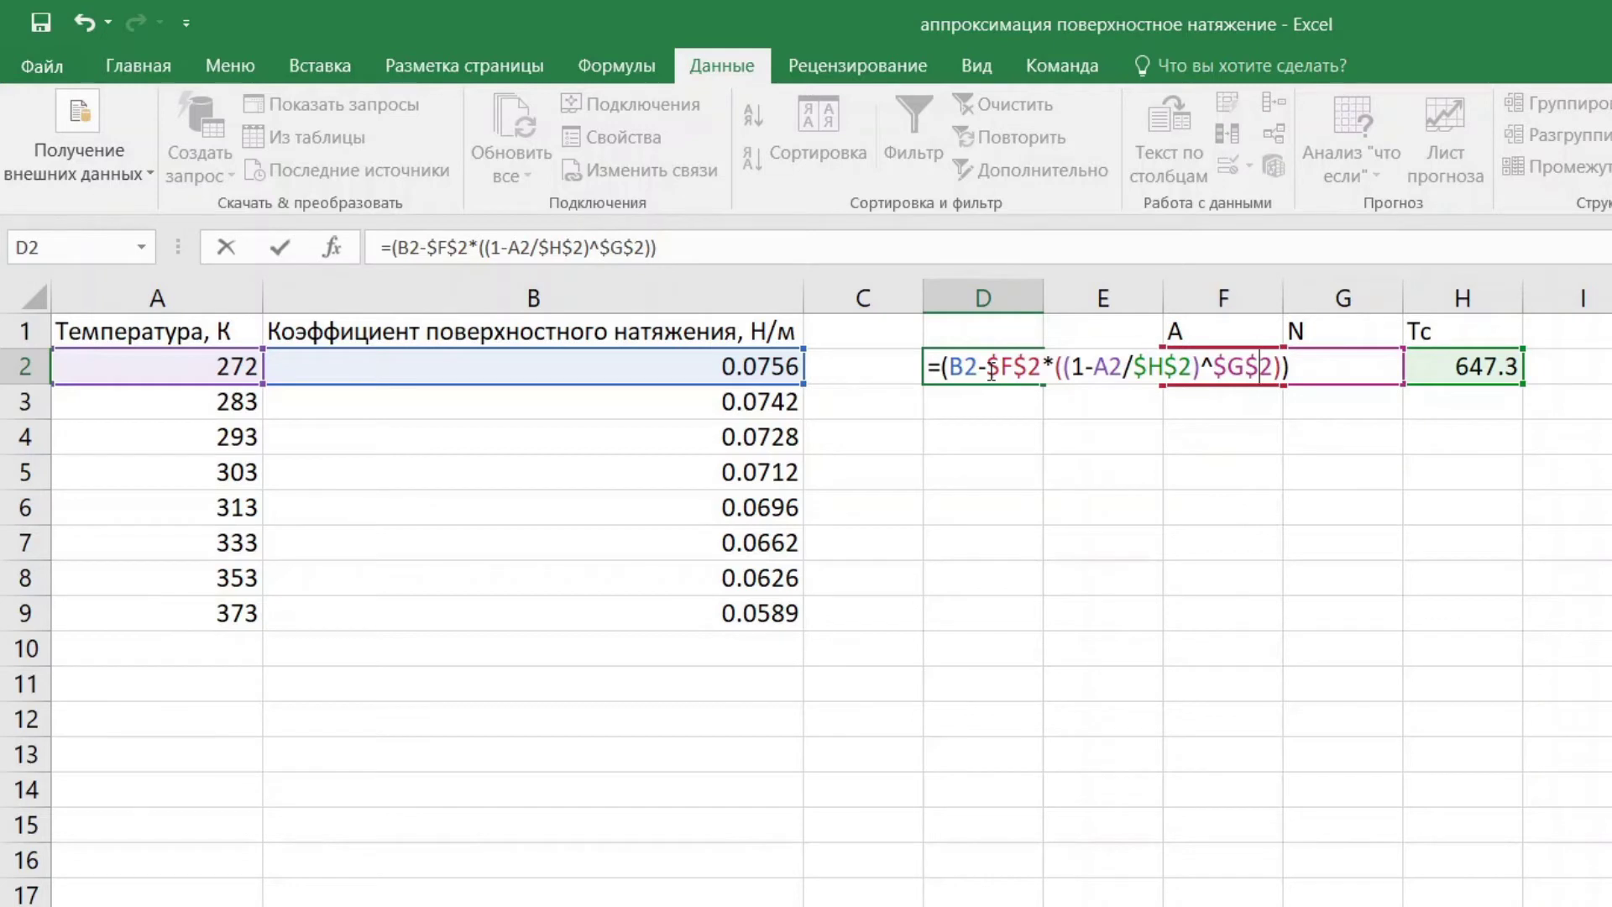
key(Return)
- Square the difference formula in D2 by appending ^2, and fill it down through D9
click(957, 366)
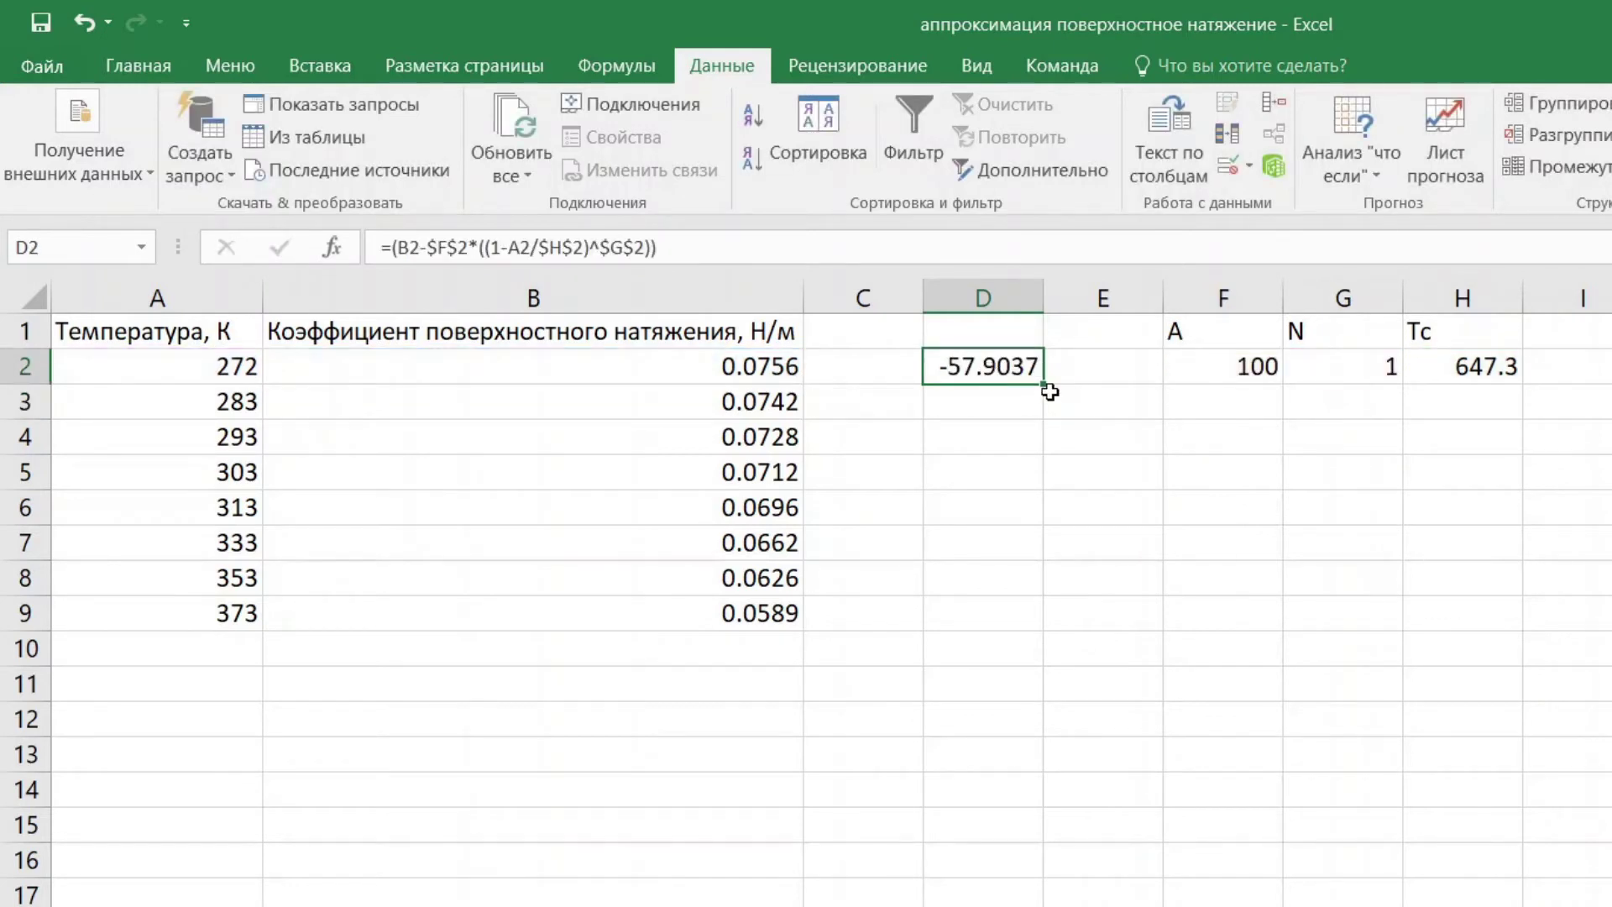
double_click(982, 373)
click(1297, 366)
text(^2)
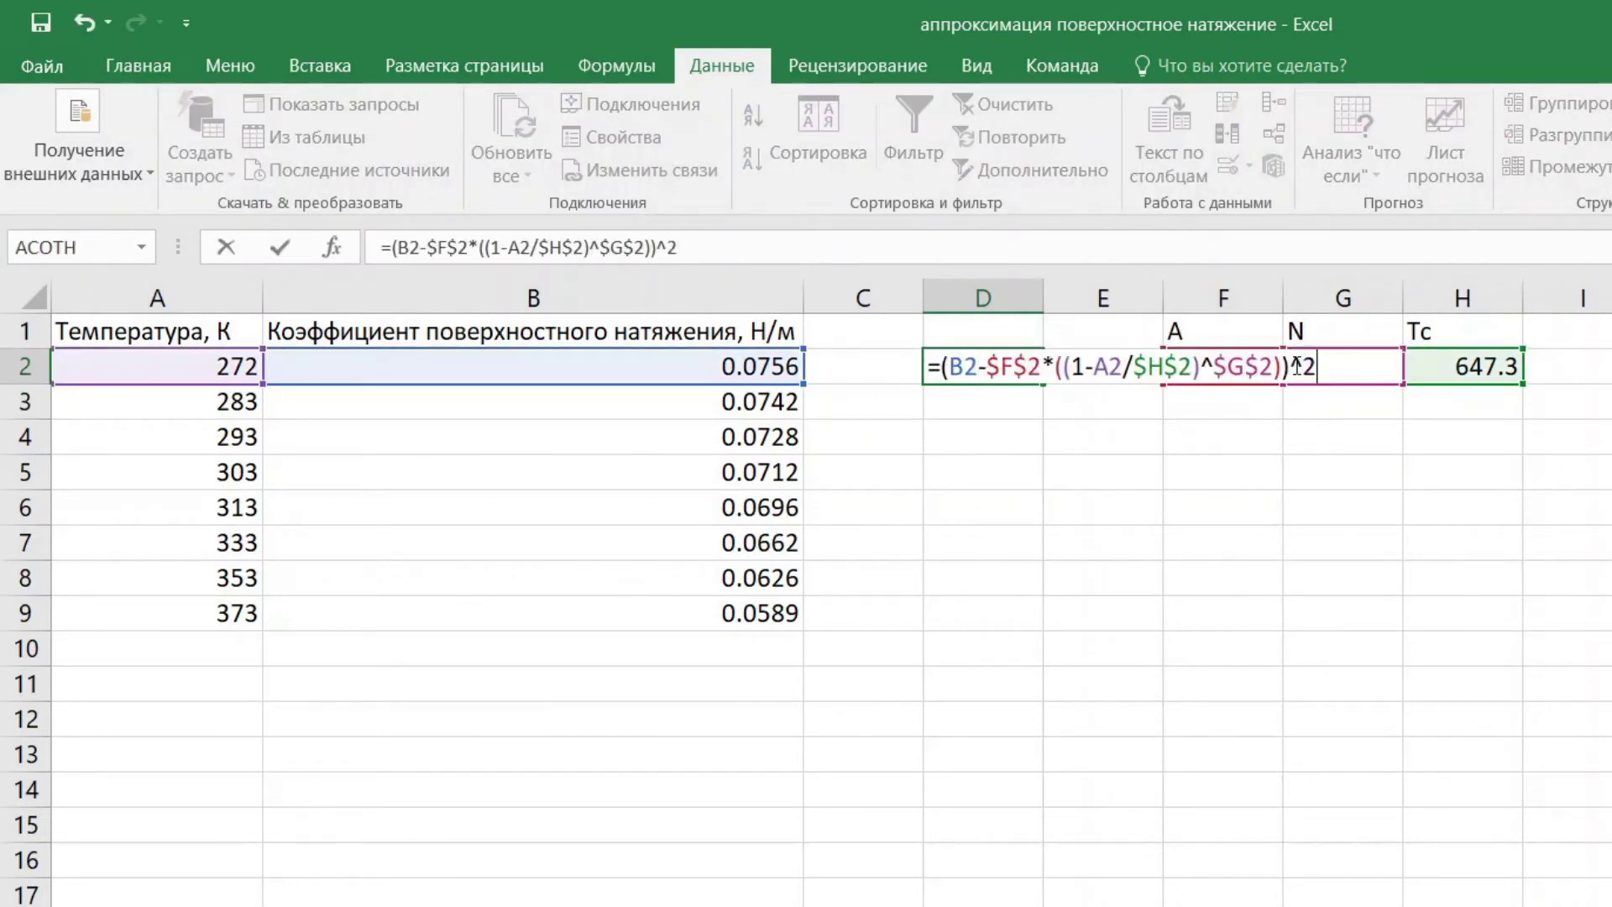
key(Return)
click(970, 364)
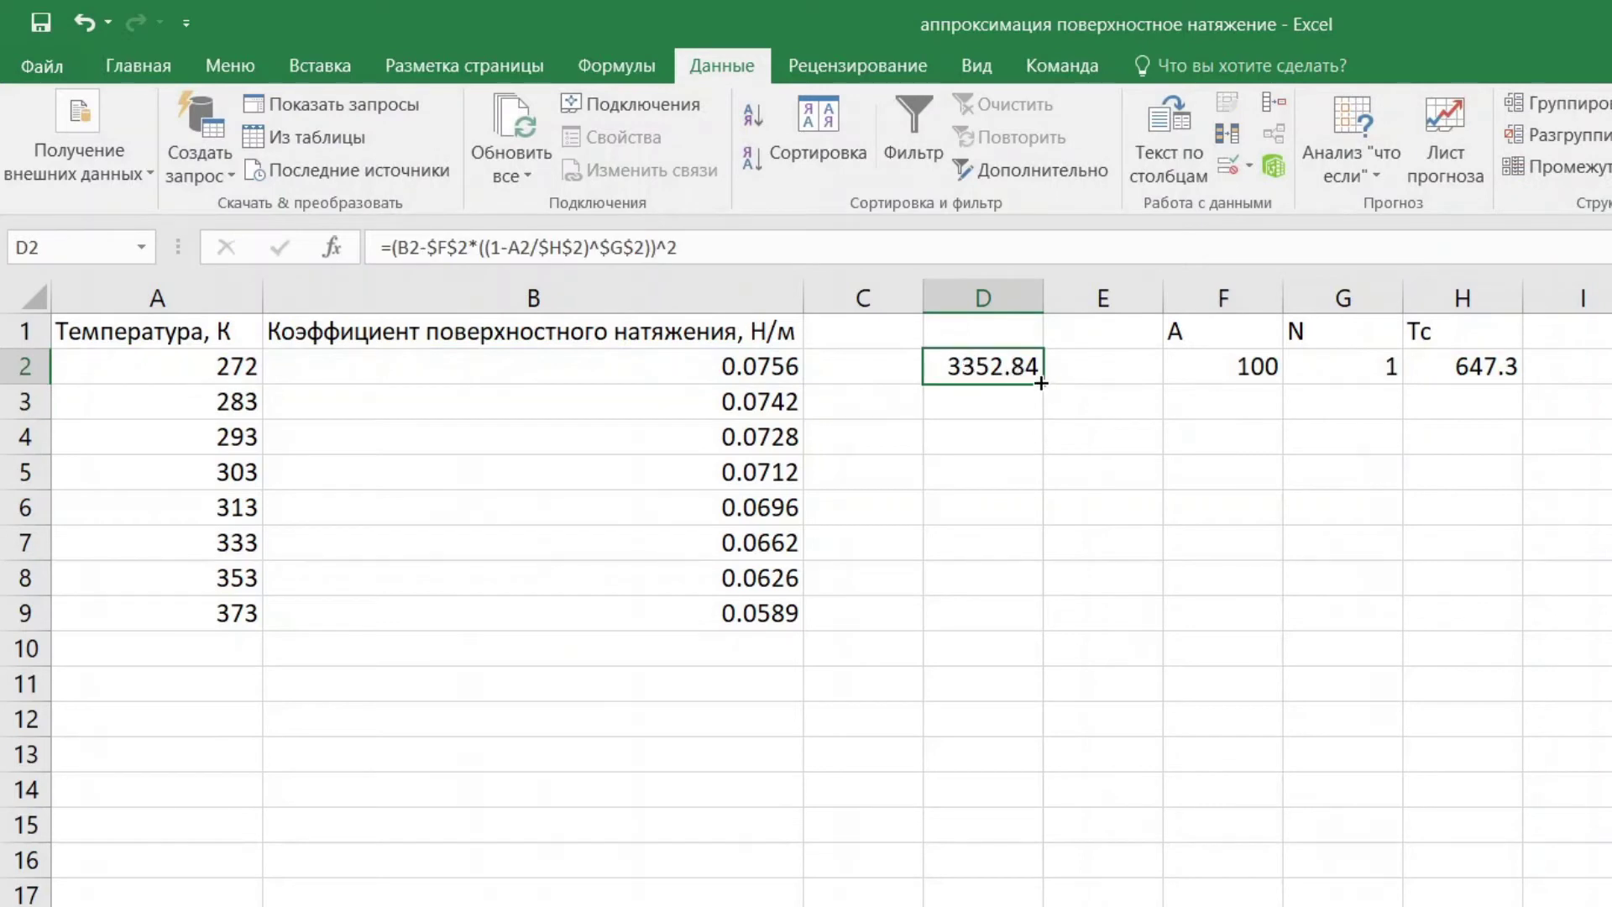
drag(1050, 387, 1000, 619)
- Sum the squared differences in D10 with the formula =СУММ(D2:D9)
double_click(993, 651)
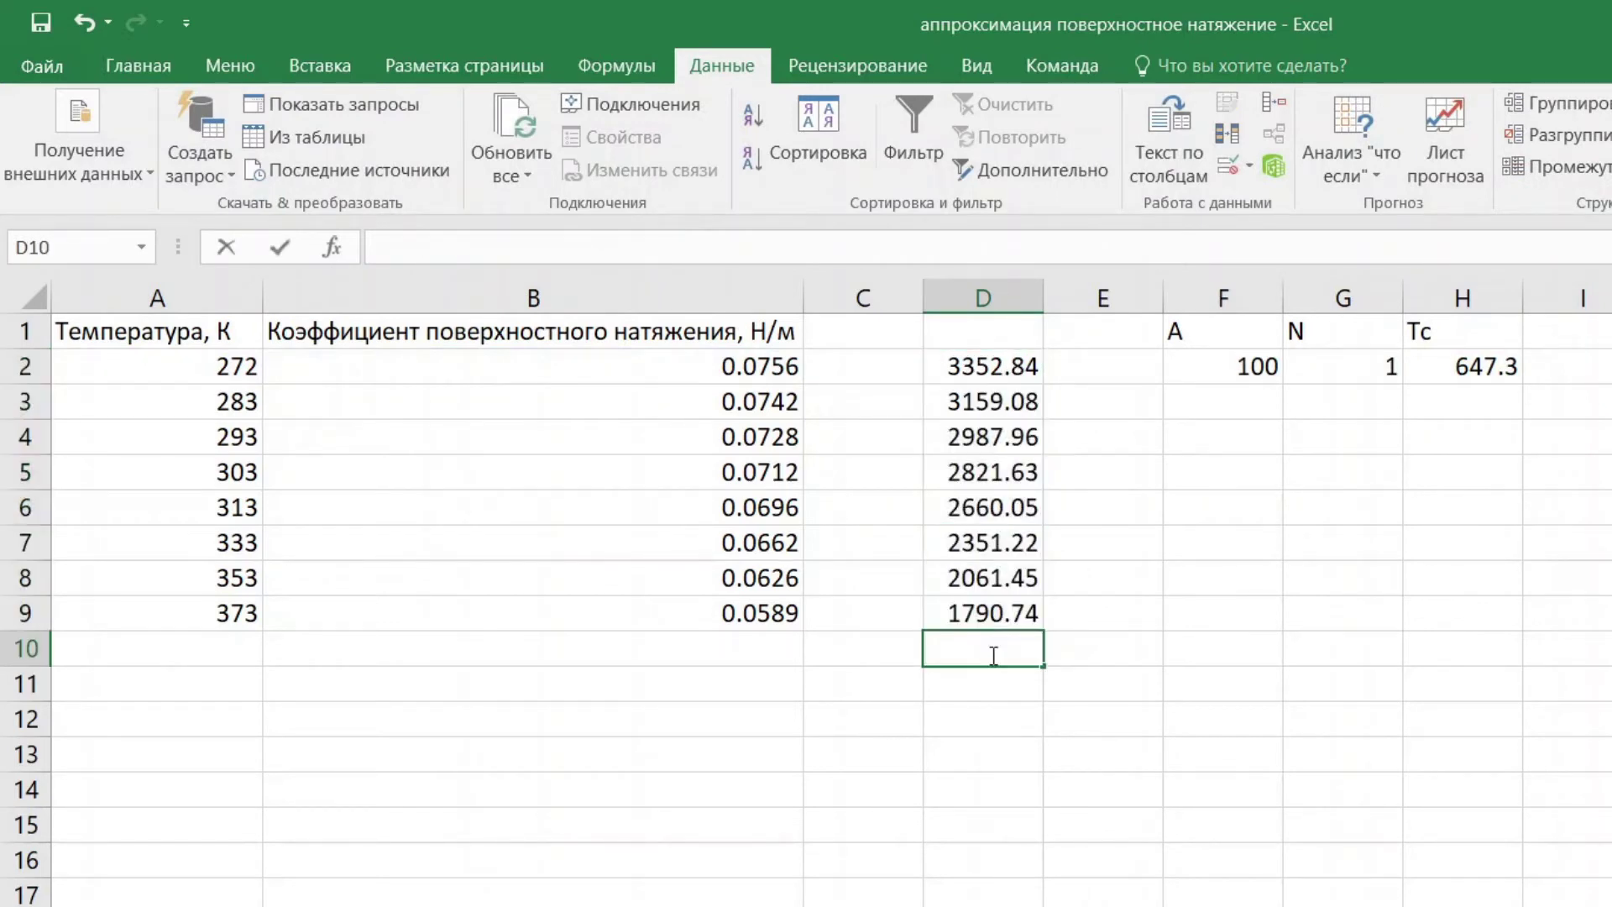
text(=СУММ()
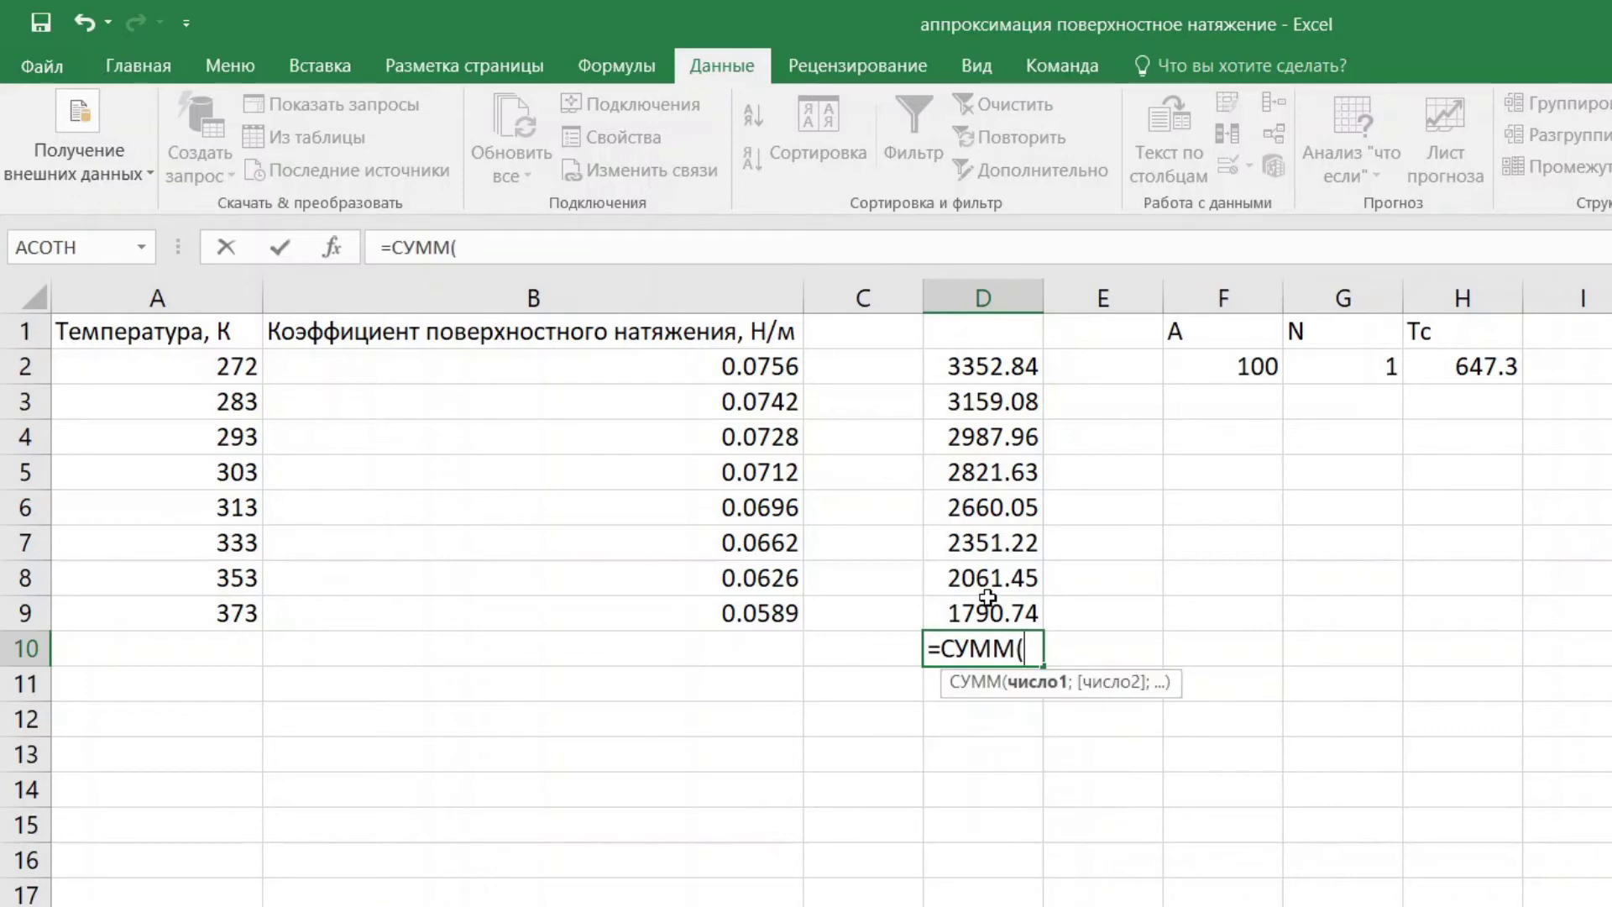
drag(988, 598, 989, 379)
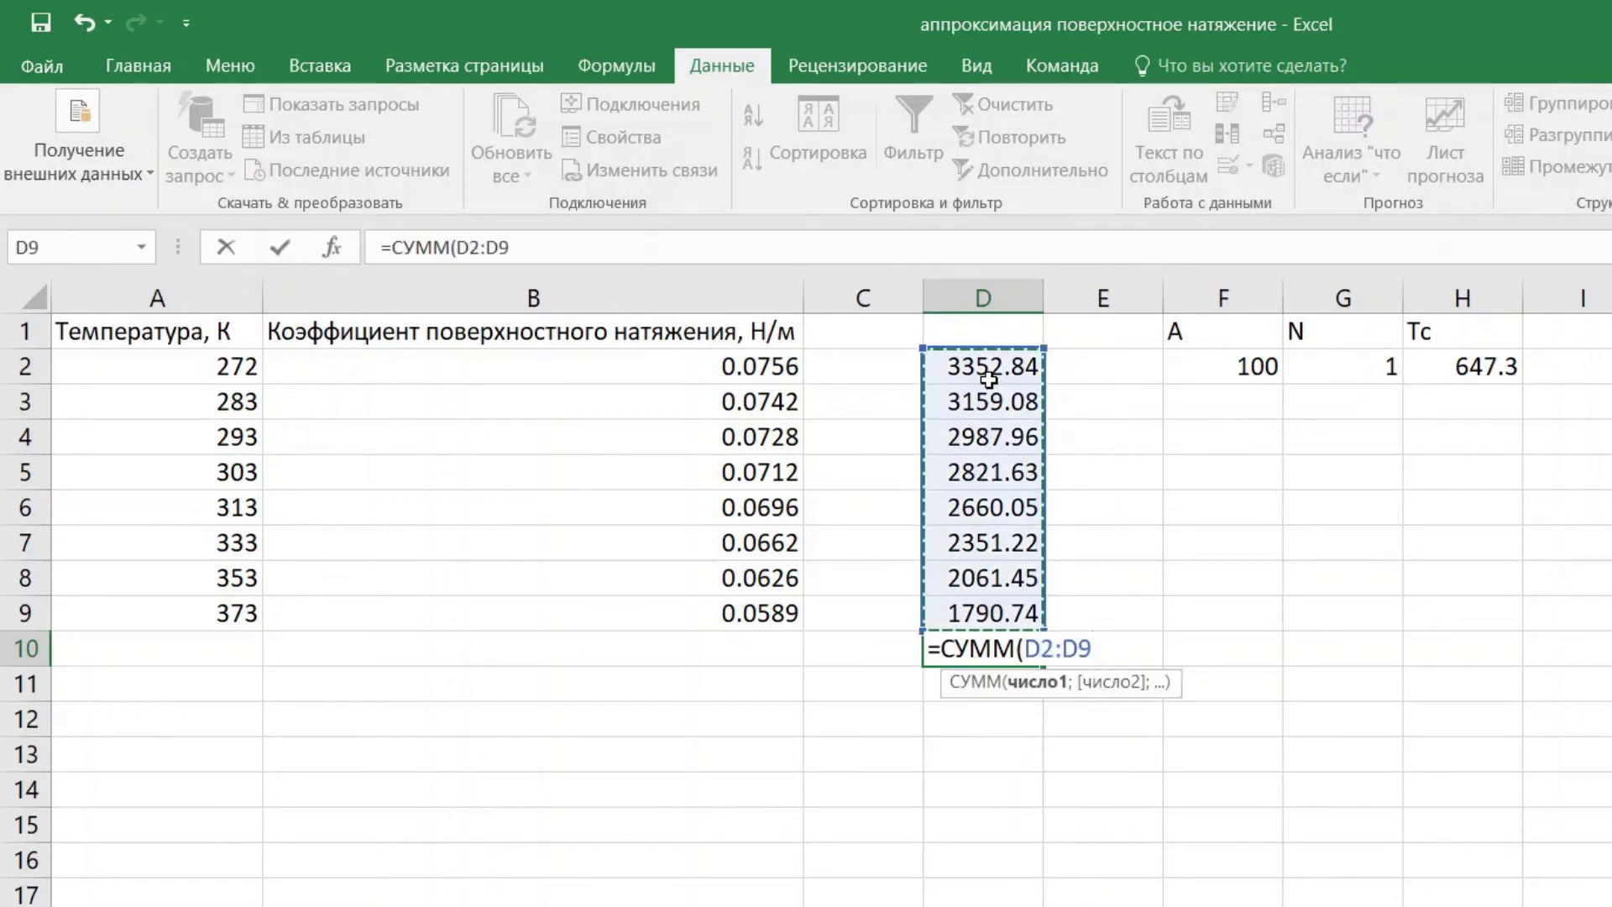
key(Return)
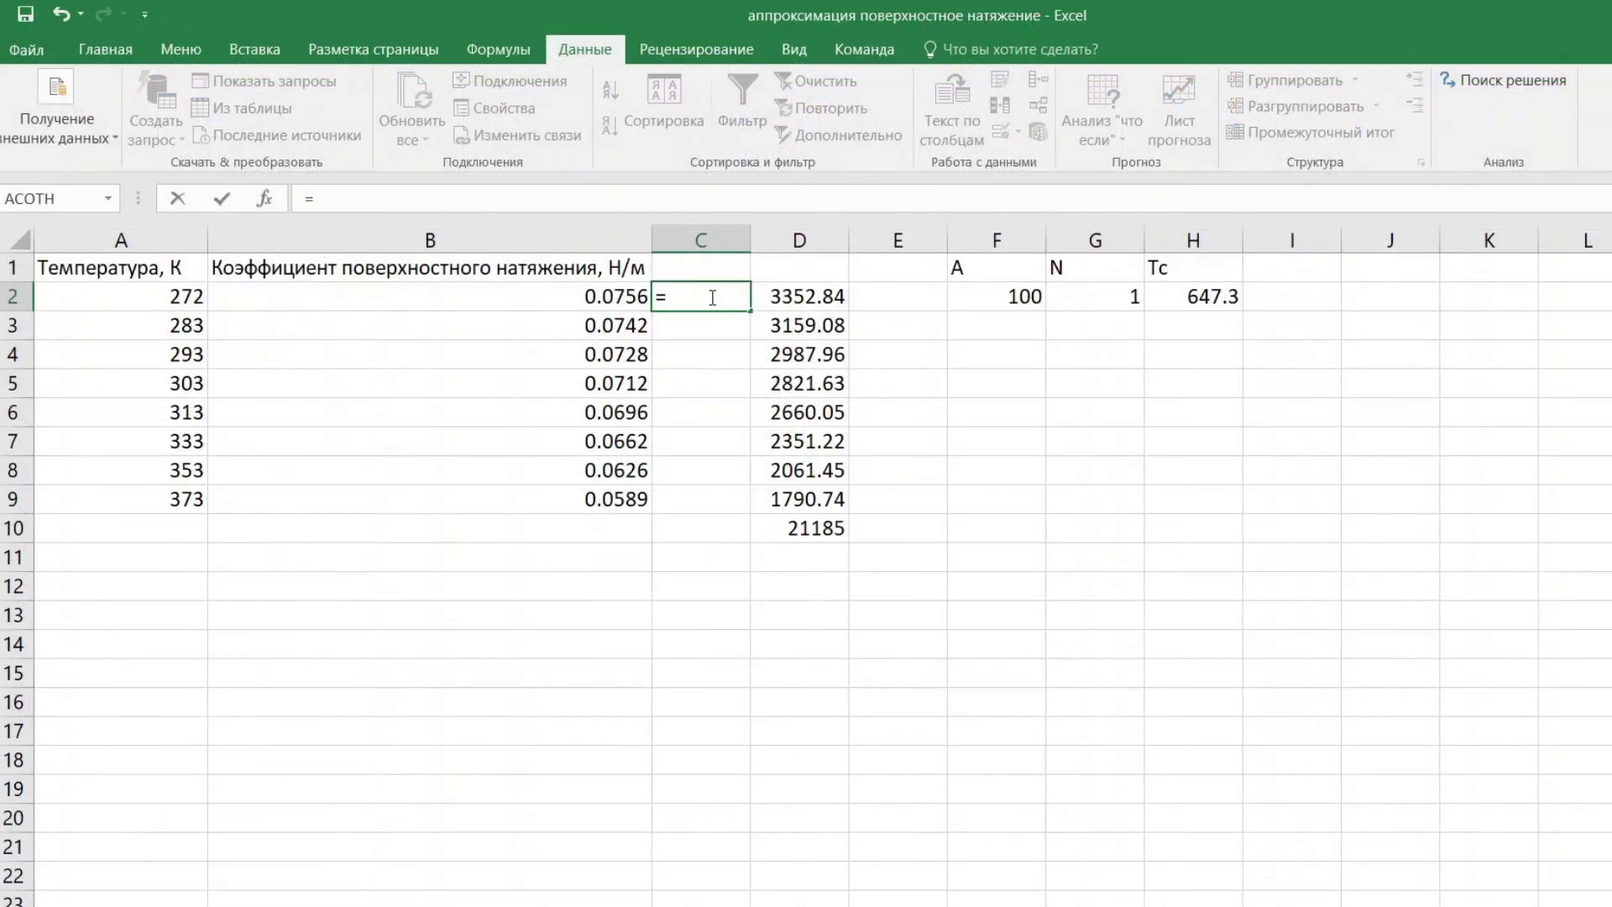
- Calculate the approximated surface tension in C2 from the temperature and the parameters A, N and Tc, and fill it down through C9
key(Return)
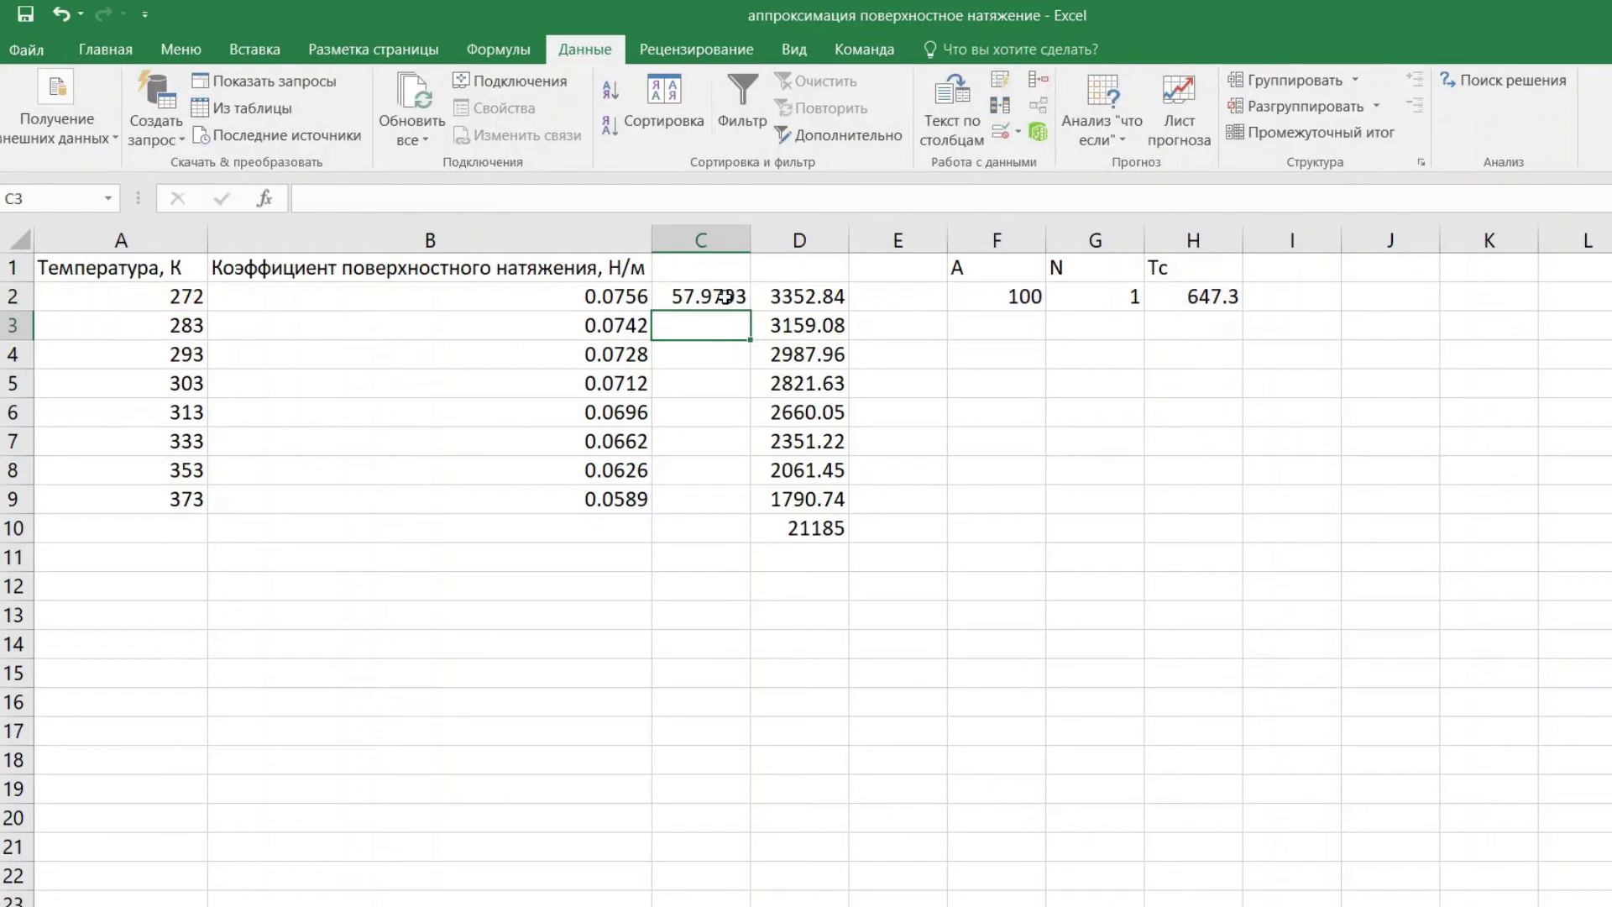
click(733, 297)
drag(749, 310, 721, 501)
click(978, 494)
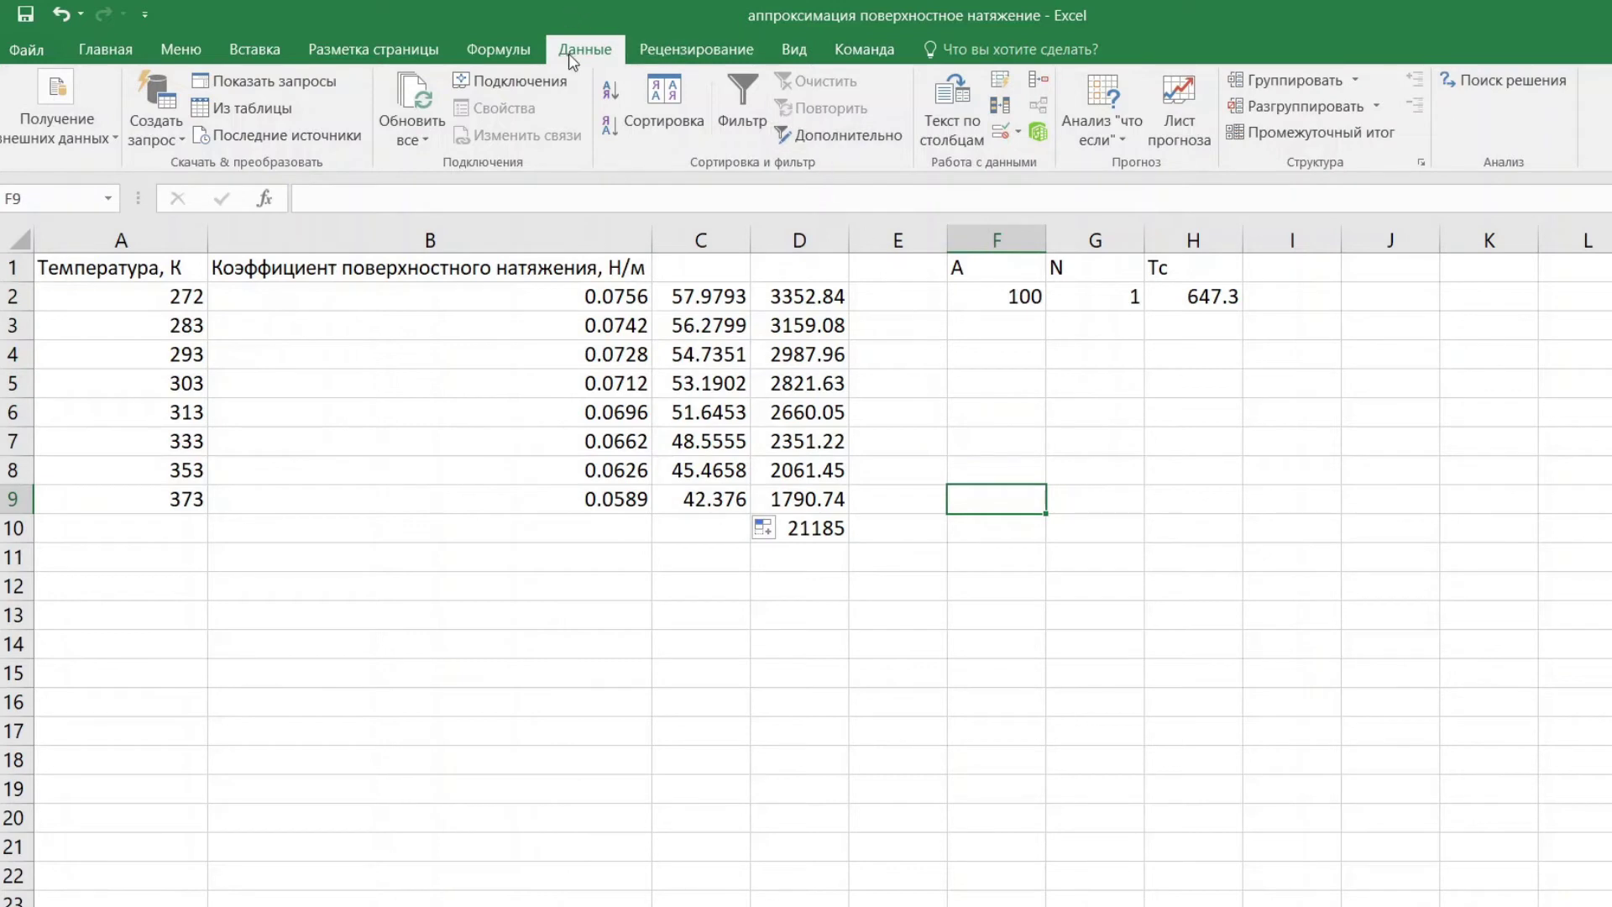
- Configure Поиск решения to minimise the objective cell $D$10 by changing the variable cells $F$2:$G$2
click(1511, 82)
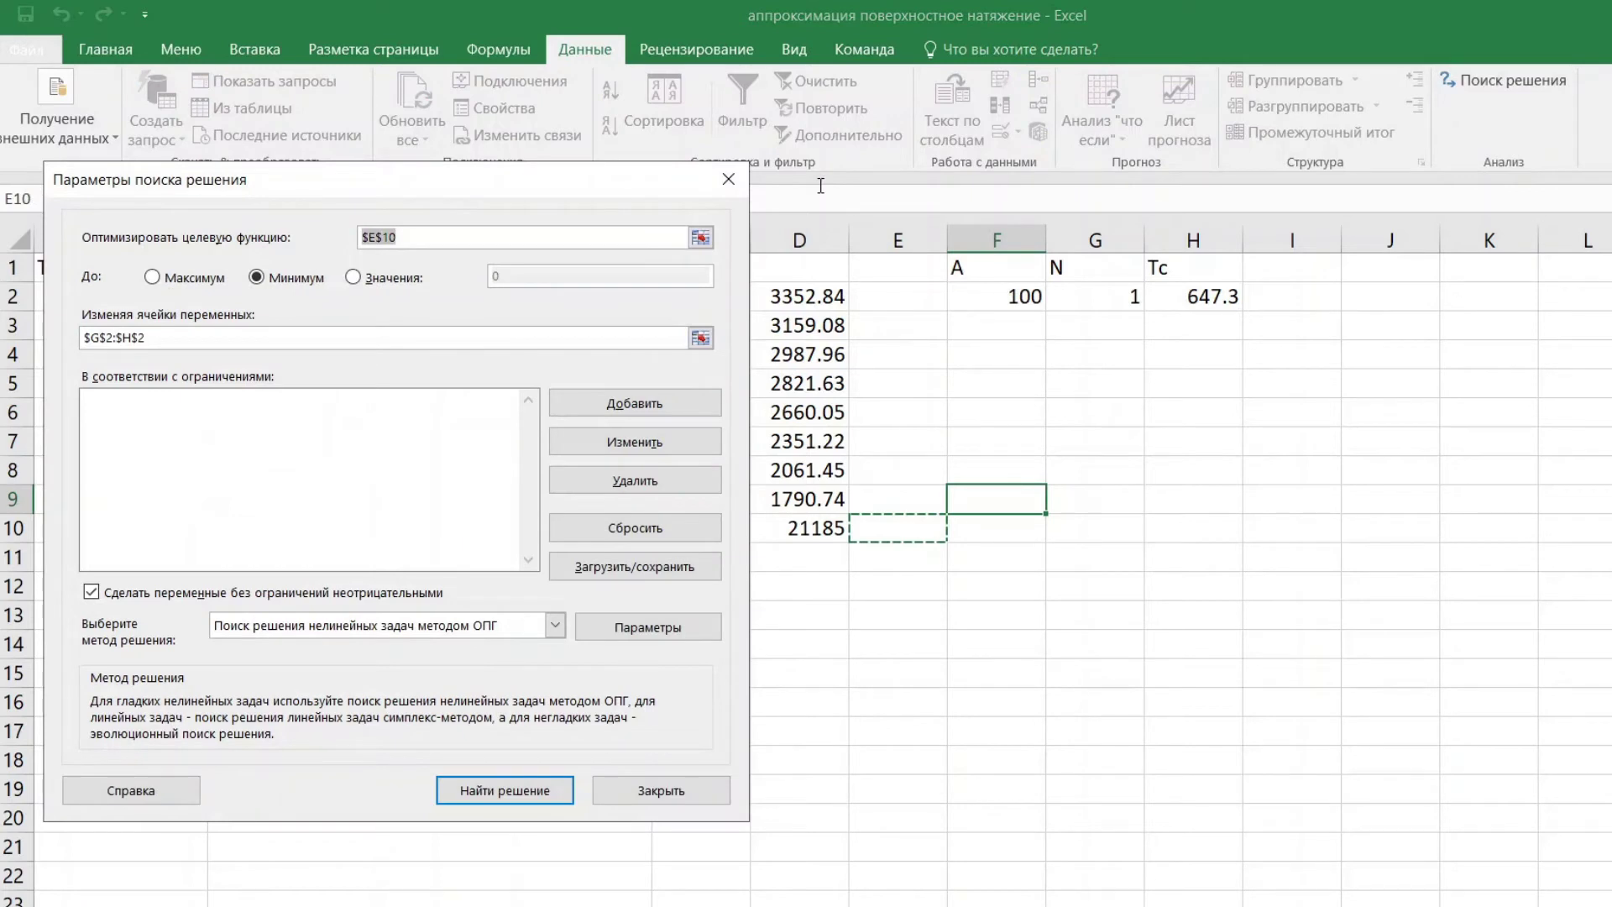
click(701, 239)
click(818, 528)
key(Return)
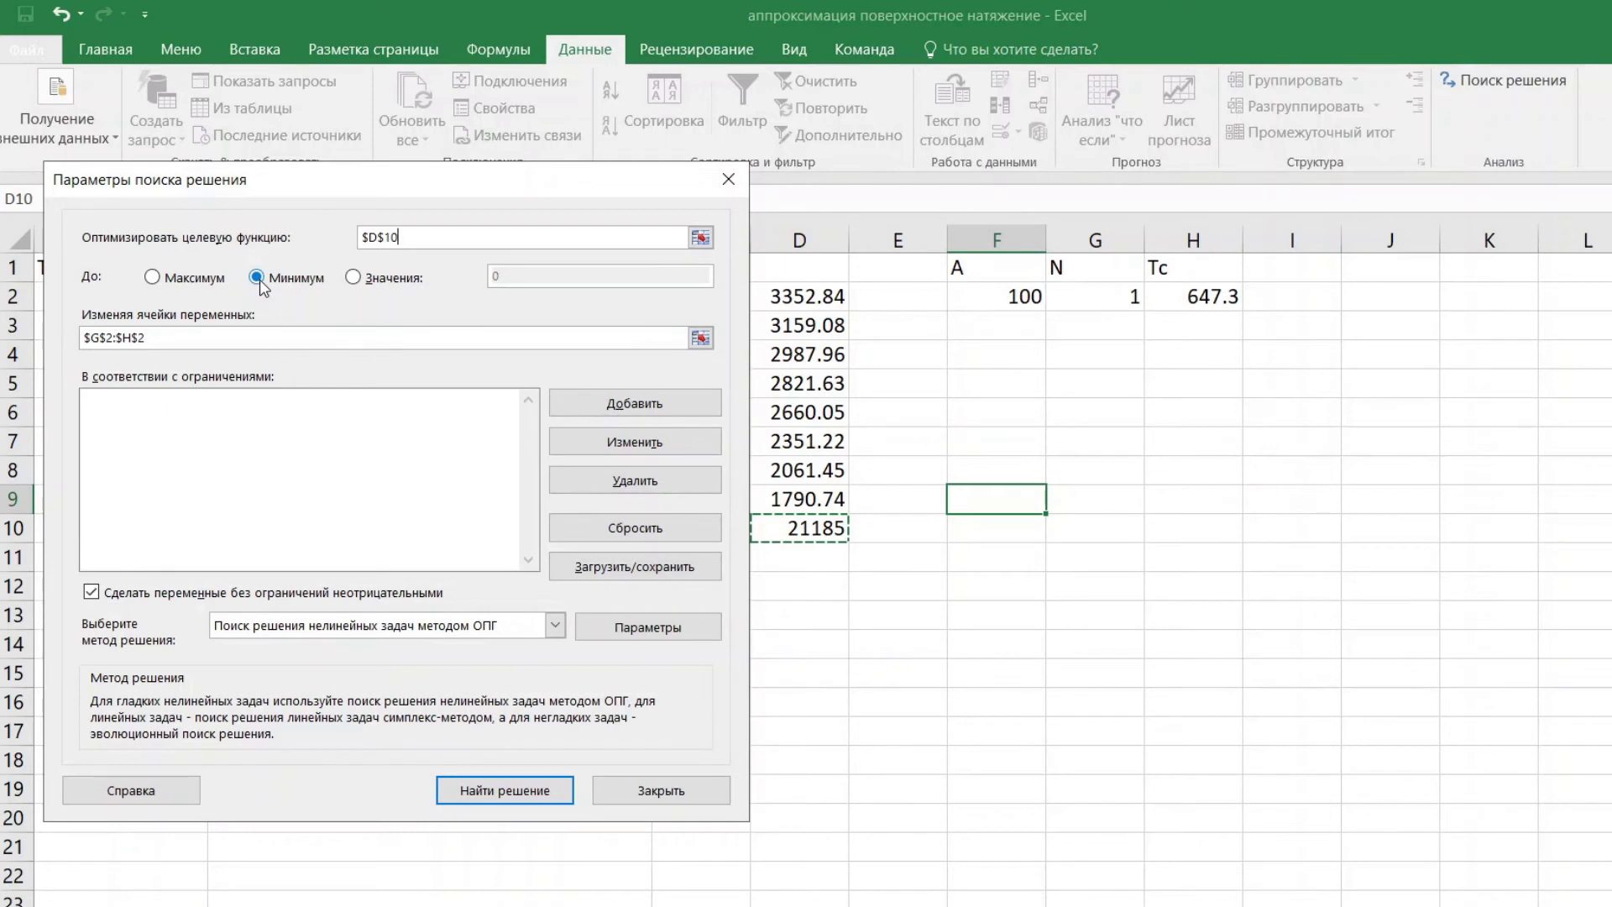
click(700, 337)
drag(975, 298, 1072, 298)
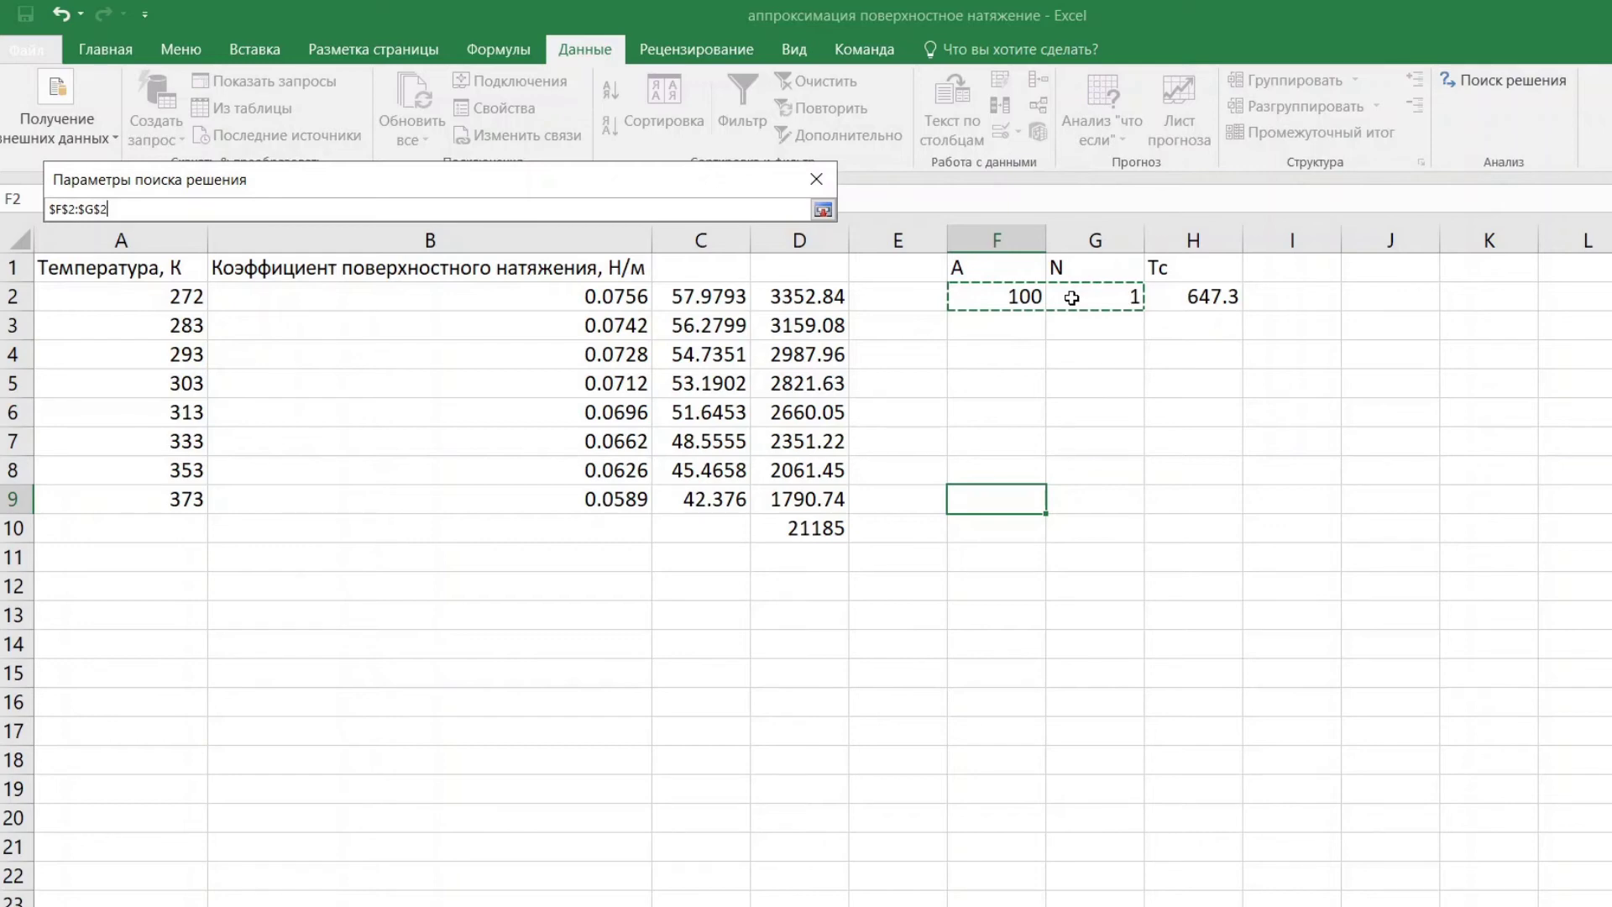
click(823, 209)
- Run the solver and keep the solution found for parameters A and N
click(506, 782)
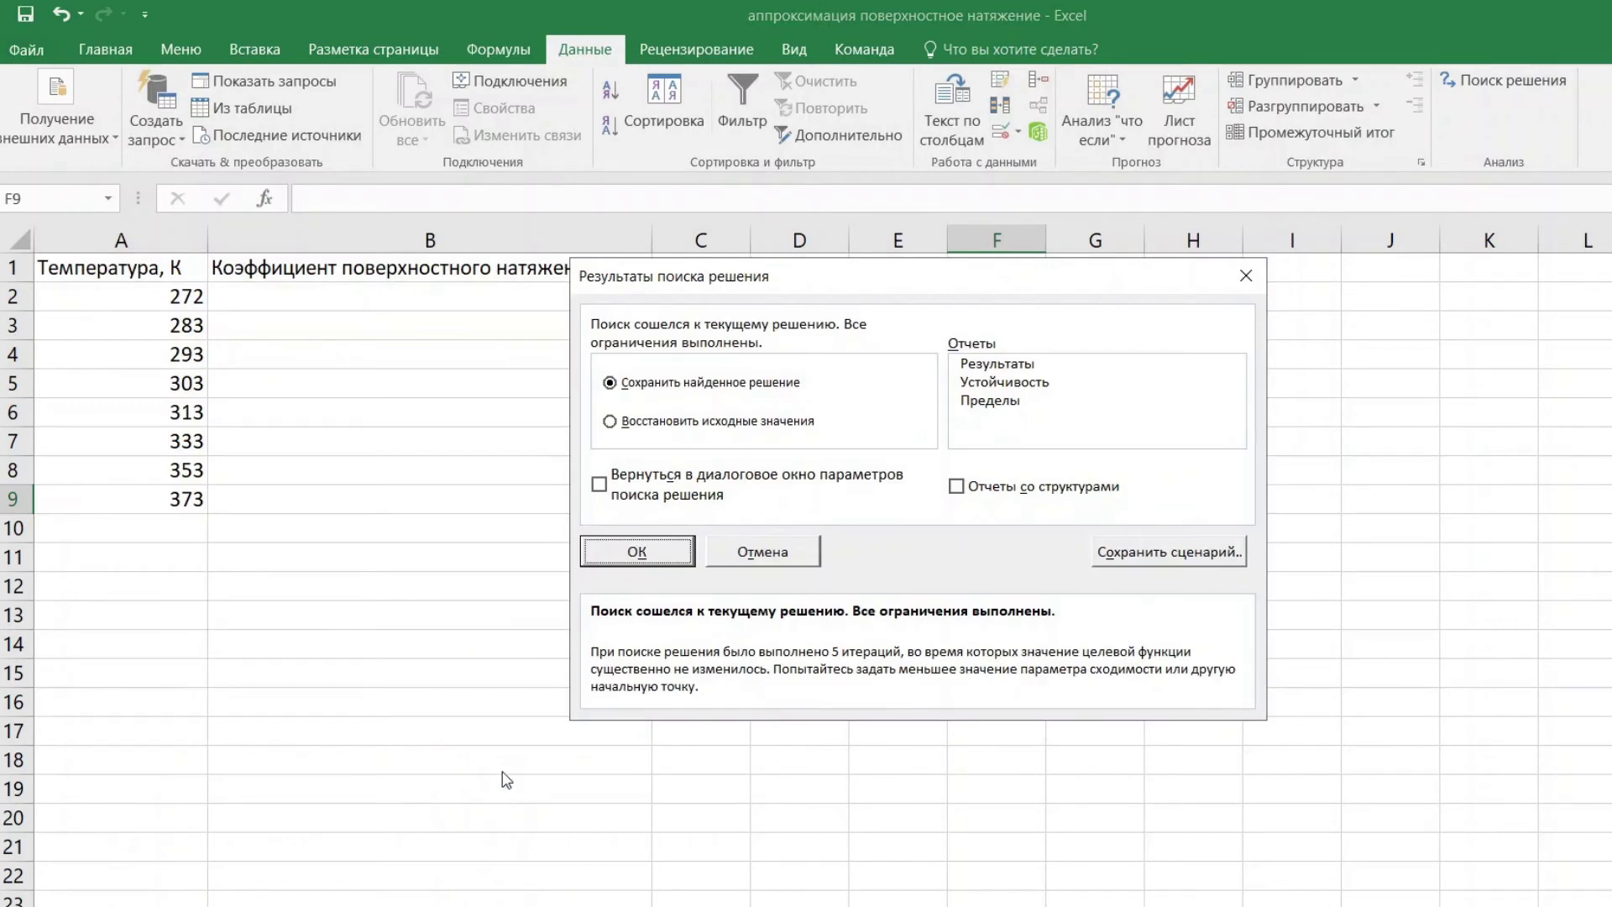
click(631, 552)
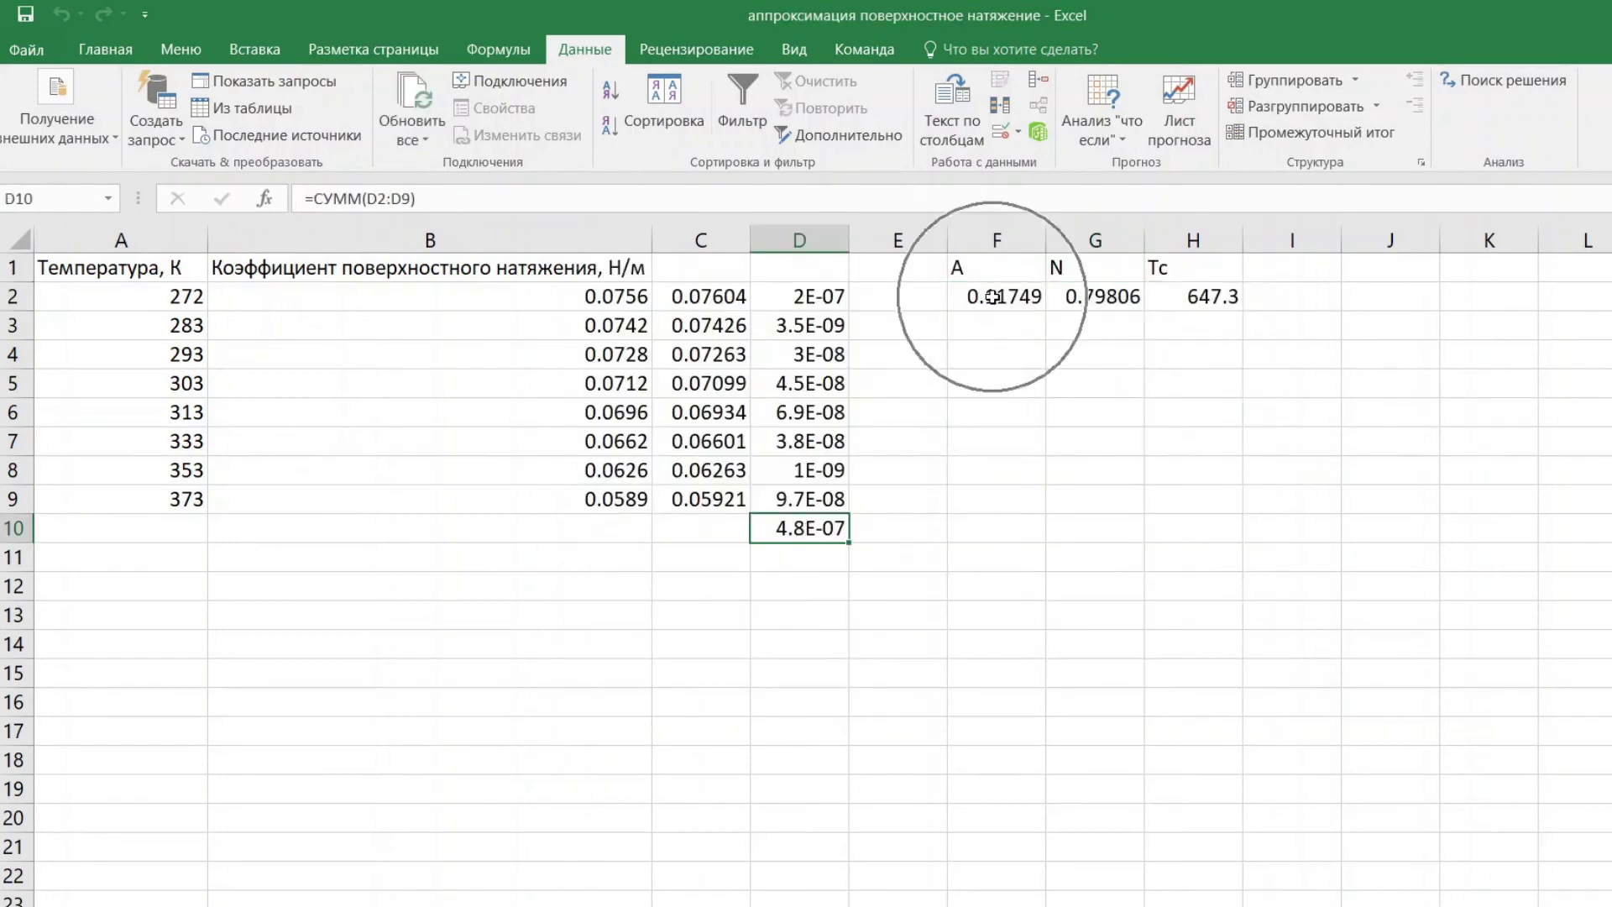
drag(993, 297, 1095, 296)
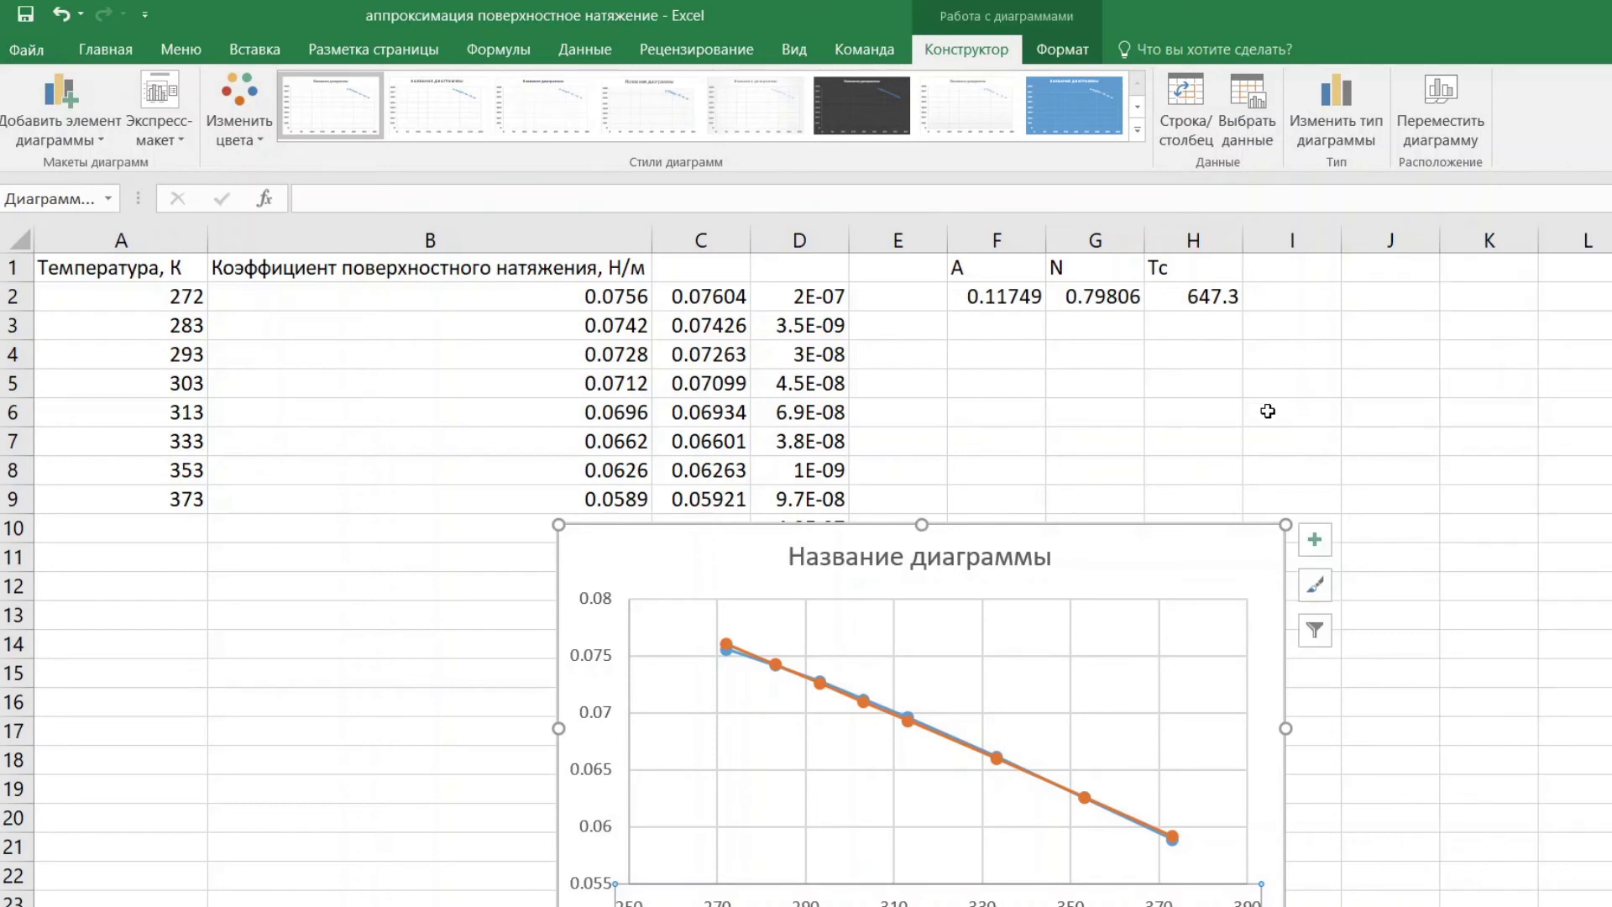
- Move the chart into the empty area below the parameters so it clears the data columns, and deselect it
drag(1169, 535, 1469, 366)
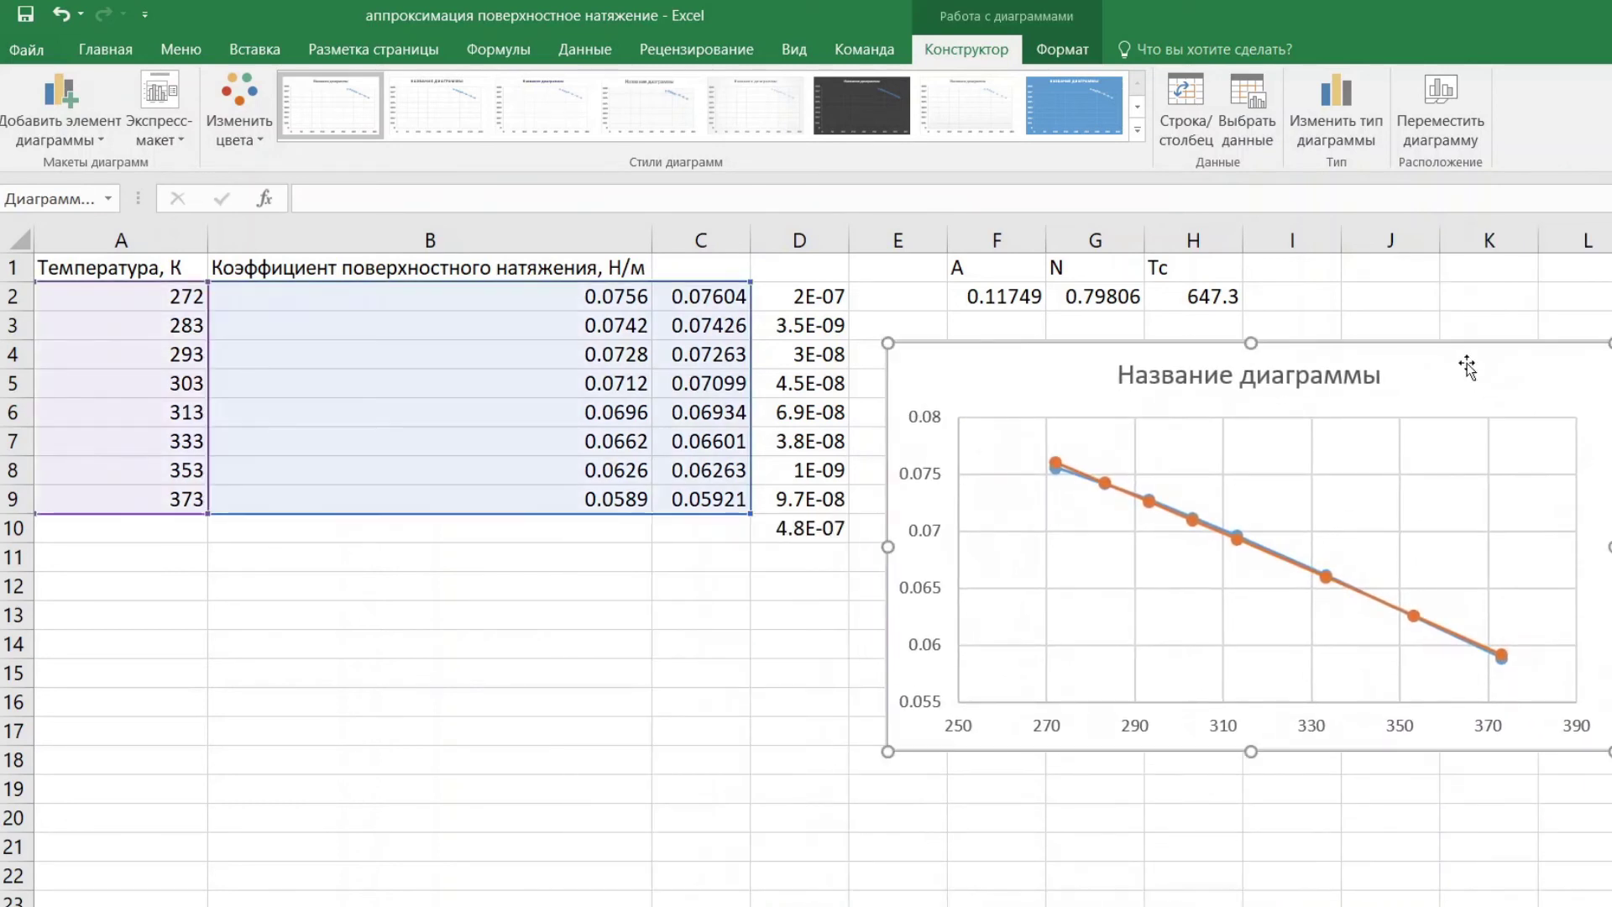
click(705, 679)
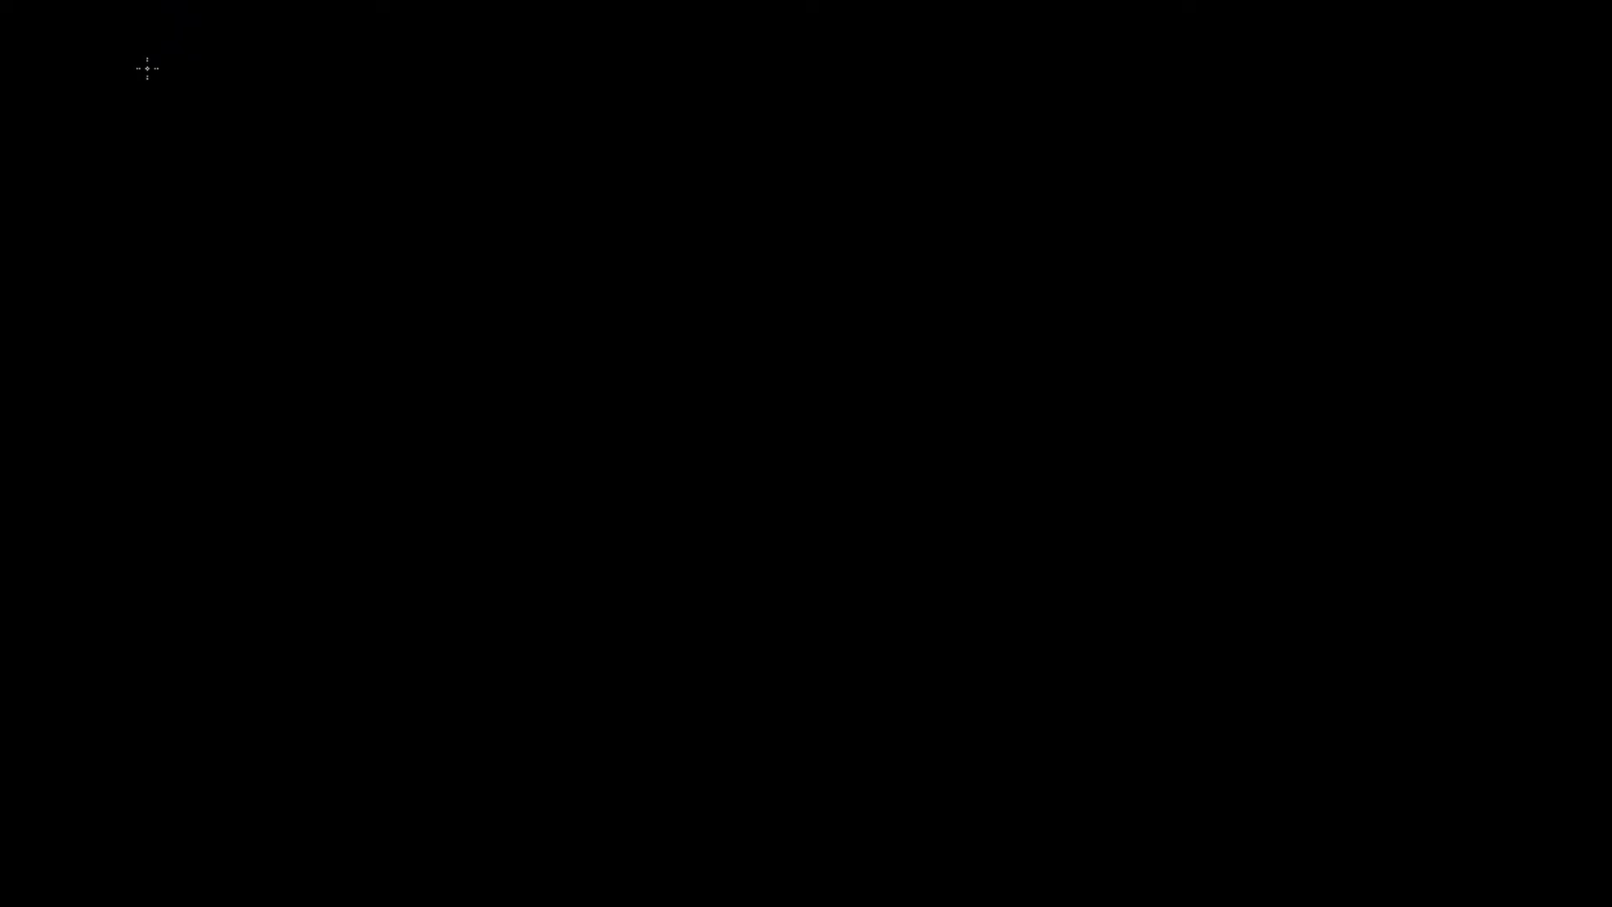
- Switch to the black drawing canvas and handwrite the heading "Задача аппроксимации данных" in yellow across its upper part
drag(144, 65, 123, 159)
mouse_move(227, 128)
mouse_down()
mouse_move(210, 157)
mouse_move(225, 159)
mouse_up()
drag(302, 126, 277, 195)
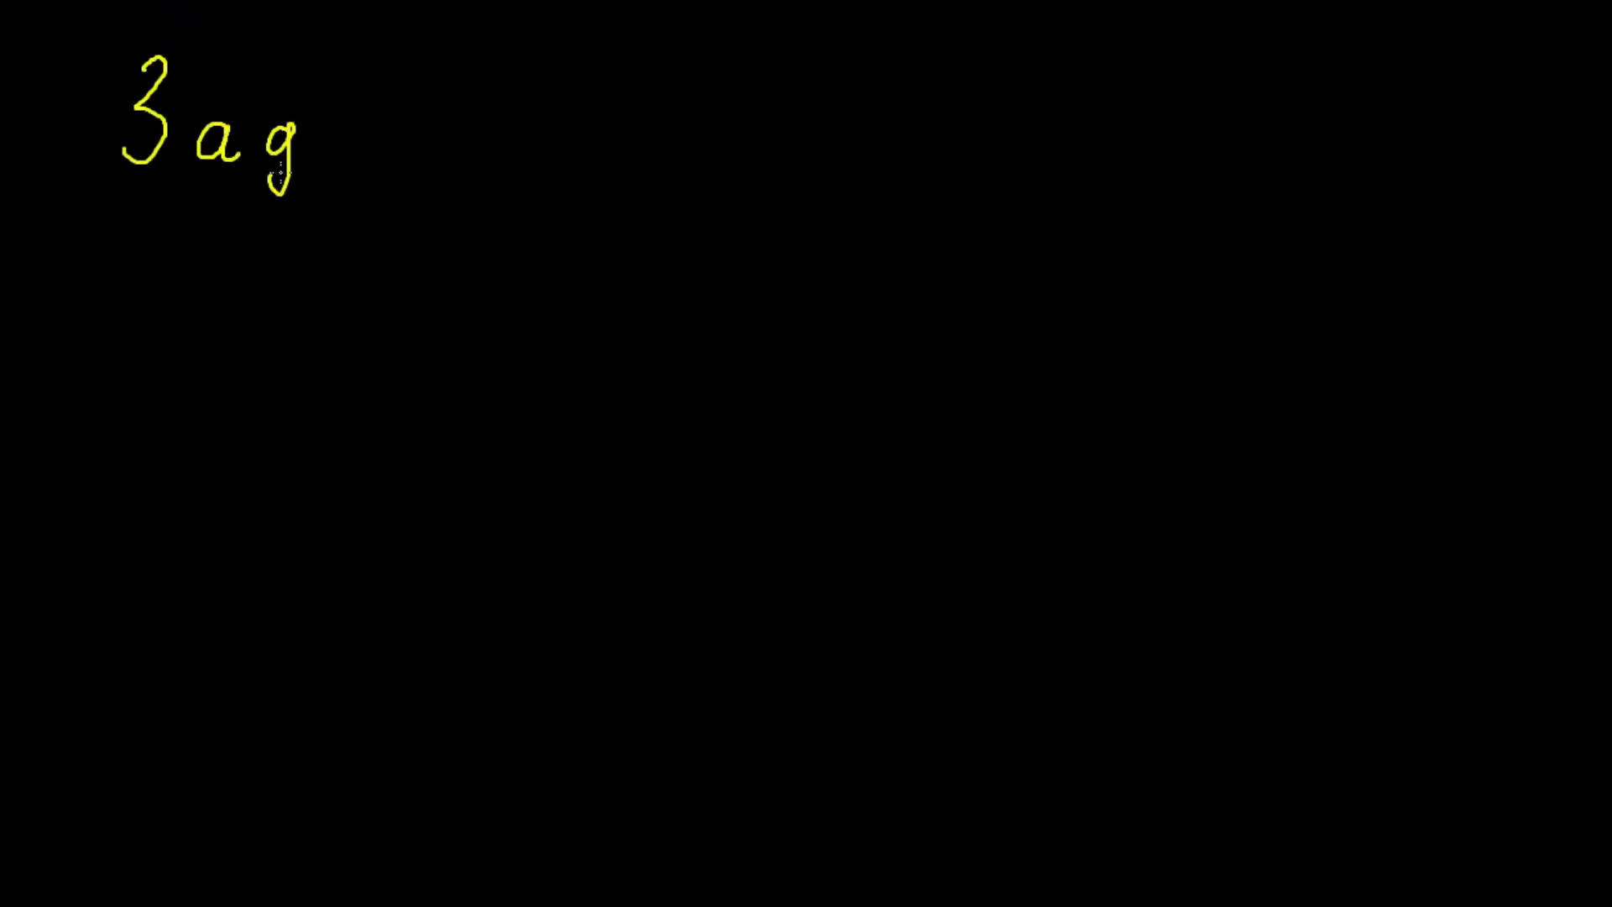
drag(352, 126, 353, 156)
drag(388, 118, 411, 168)
drag(492, 126, 494, 159)
drag(594, 126, 596, 161)
mouse_move(631, 130)
mouse_down()
mouse_move(631, 157)
mouse_move(660, 161)
mouse_up()
drag(672, 161, 766, 155)
drag(805, 134, 861, 162)
drag(892, 130, 892, 155)
drag(967, 129, 997, 158)
drag(1034, 136, 1040, 158)
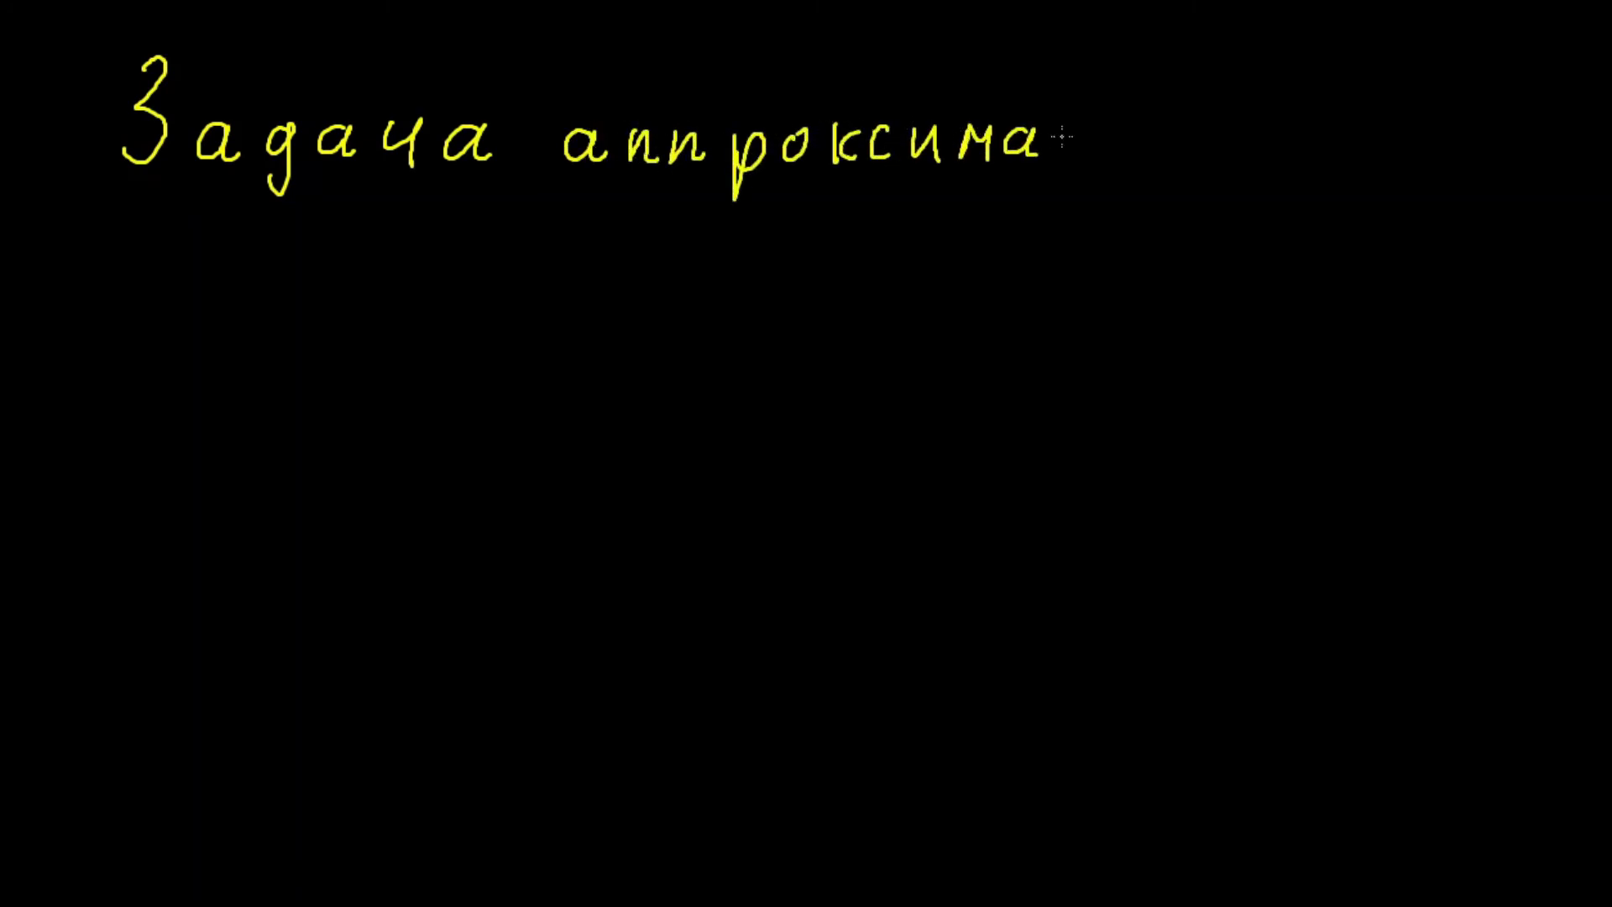
drag(1116, 122, 1144, 153)
mouse_move(1165, 122)
mouse_down()
mouse_move(1192, 154)
mouse_move(1285, 179)
mouse_move(1335, 153)
mouse_up()
mouse_move(1347, 118)
mouse_down()
mouse_move(1373, 154)
mouse_move(1415, 156)
mouse_up()
drag(1422, 122, 1459, 158)
drag(1474, 122, 1512, 158)
drag(1509, 118, 1475, 158)
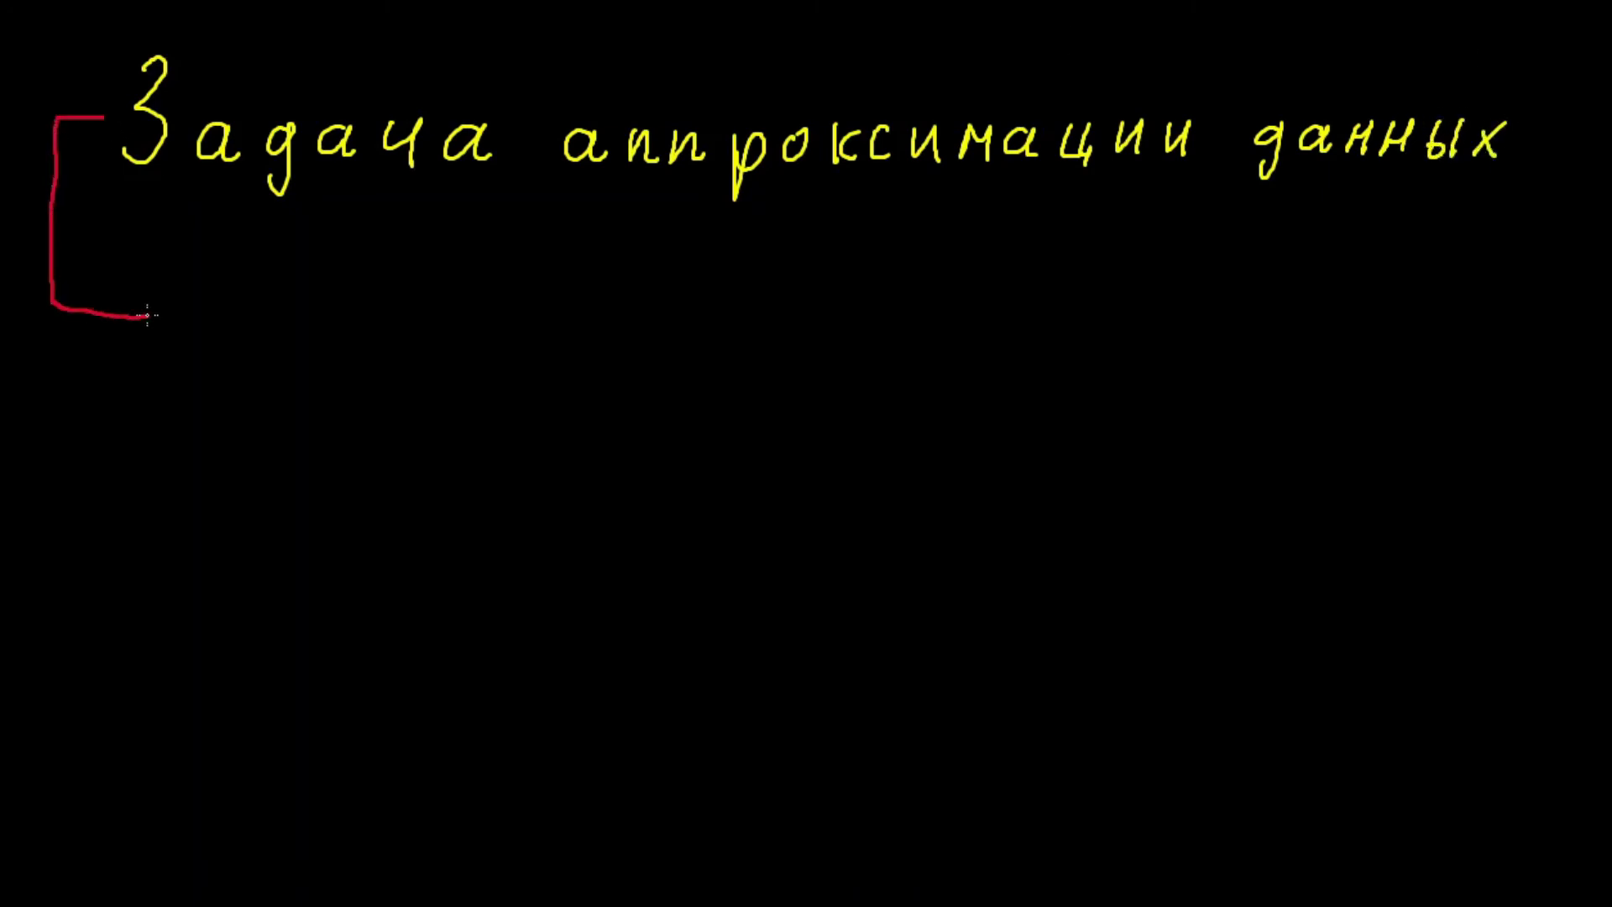